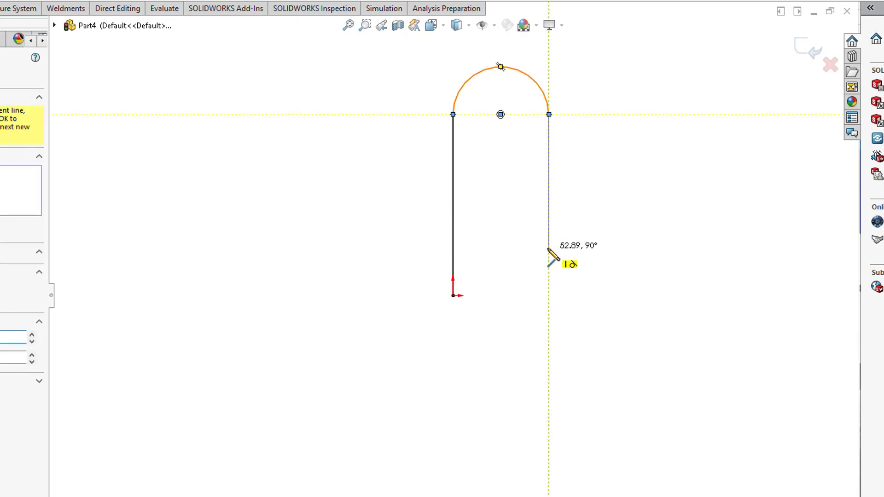
- Continue the serpentine sketch with three vertical lines about 53 mm long joined by tangent semicircles, ending in an arc of about 252° and 9 mm radius
double_click(549, 248)
left_click(549, 249)
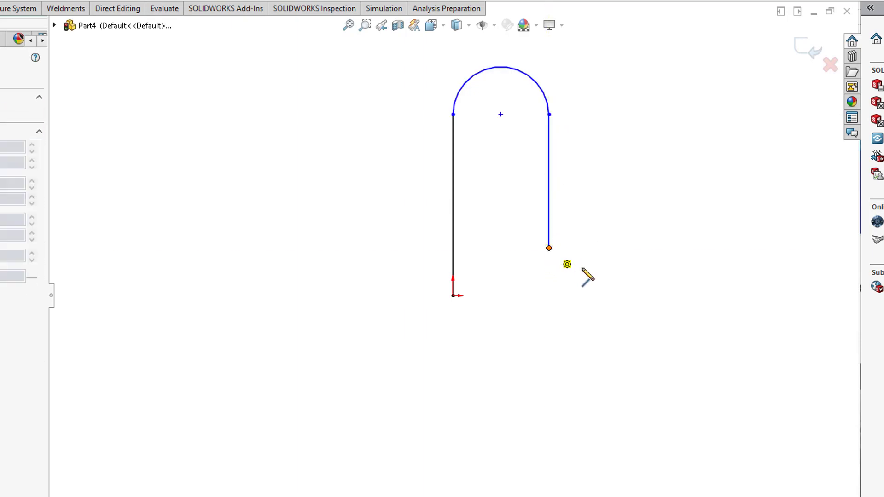
left_click(603, 248)
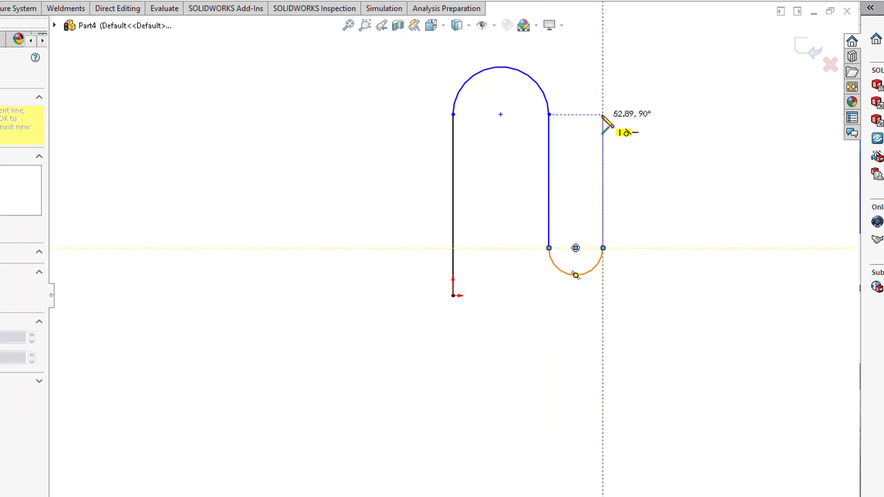
left_click(602, 115)
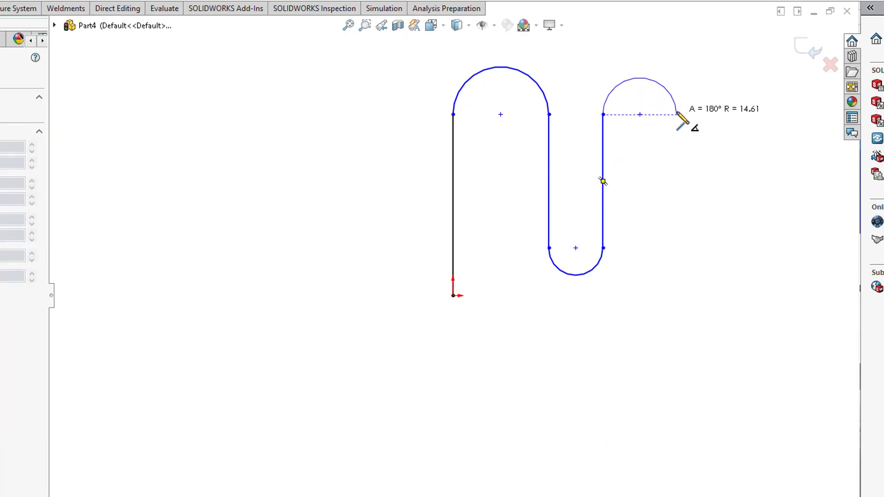
left_click(676, 114)
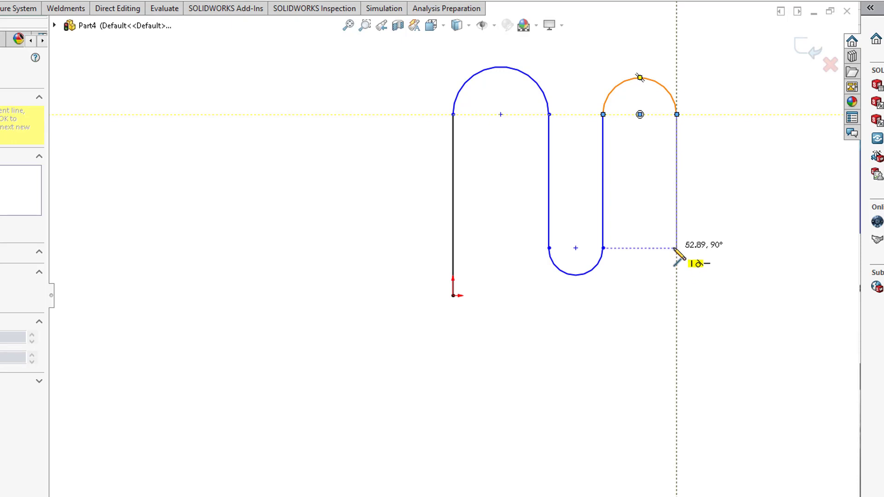
left_click(676, 248)
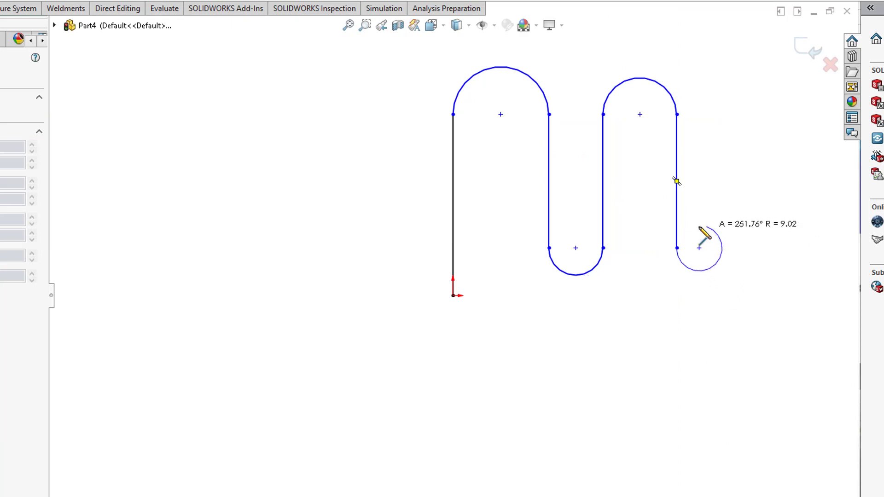
left_click(698, 227)
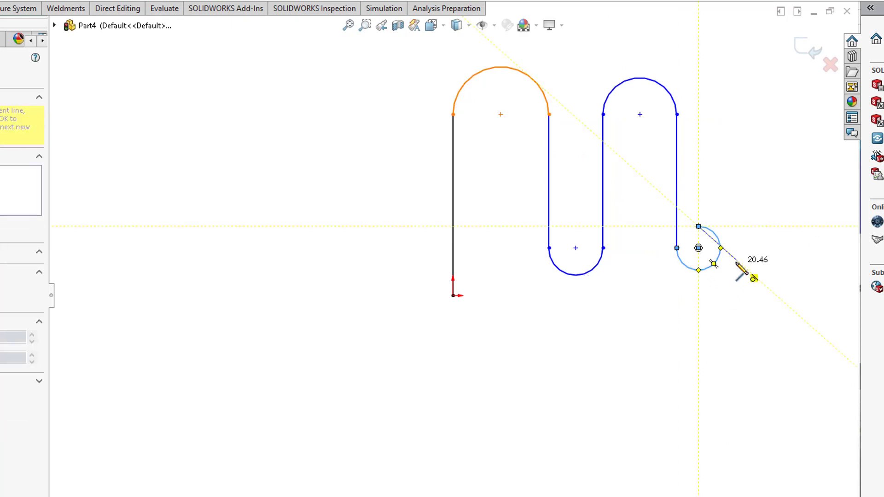
key("Escape")
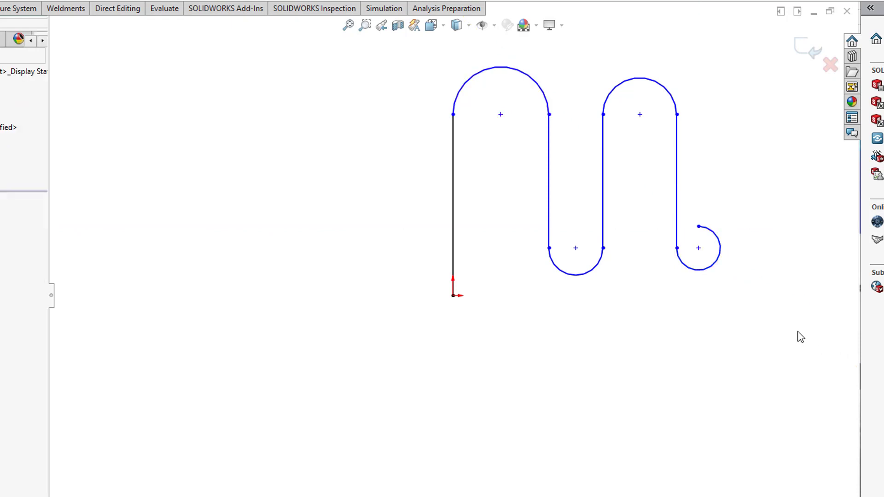
- Apply an Equal relation to all four arcs of the serpentine sketch
scroll(780, 184, "down", 2)
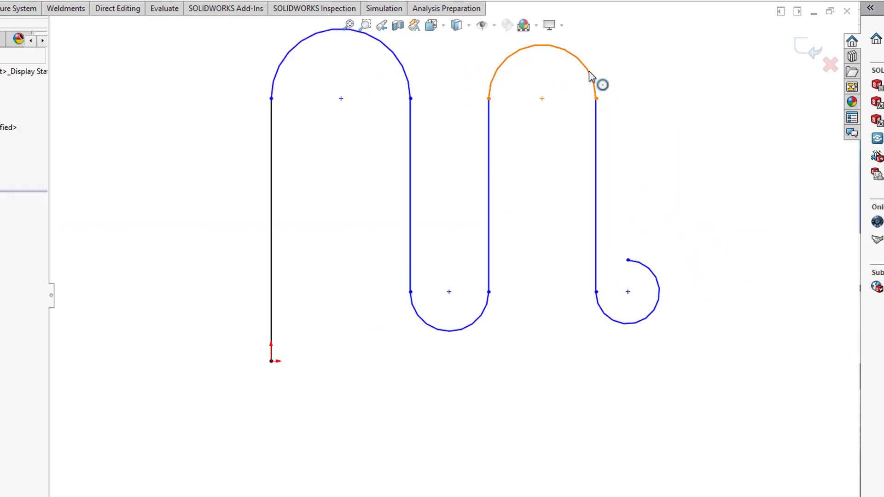
left_click(596, 82)
left_click(622, 324, "ctrl")
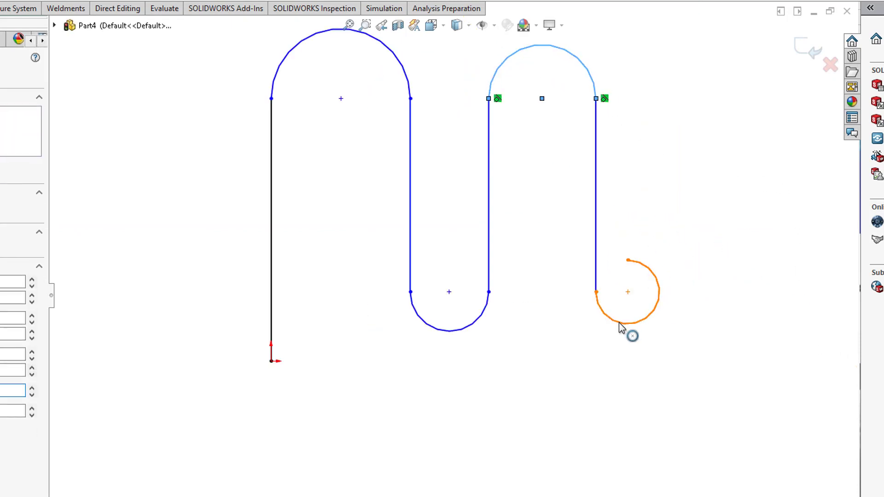
left_click(452, 330, "ctrl")
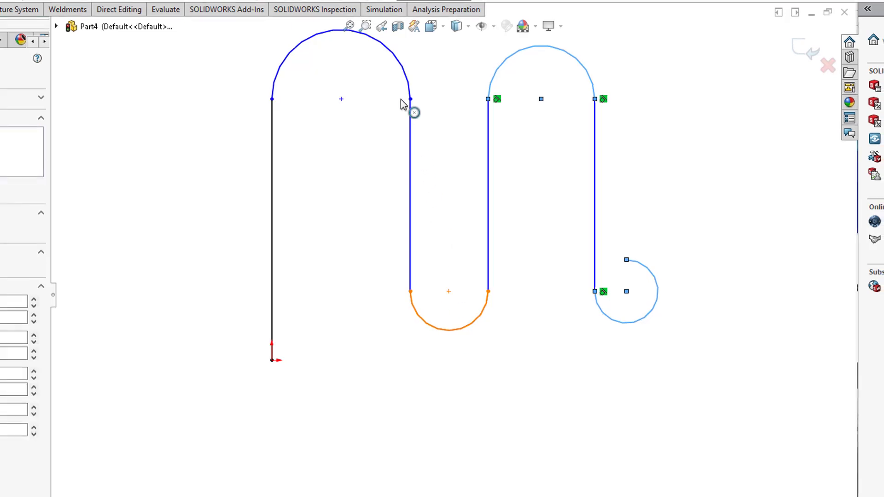
left_click(408, 92, "ctrl")
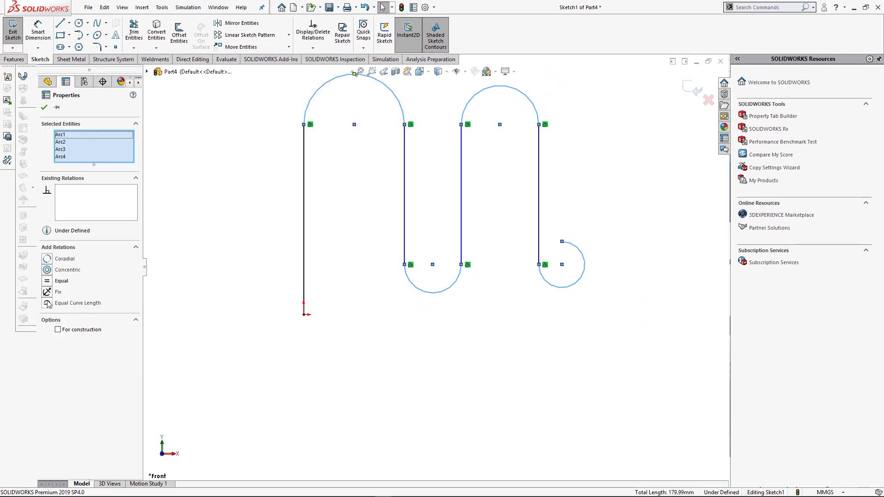
left_click(47, 281)
left_click(509, 380)
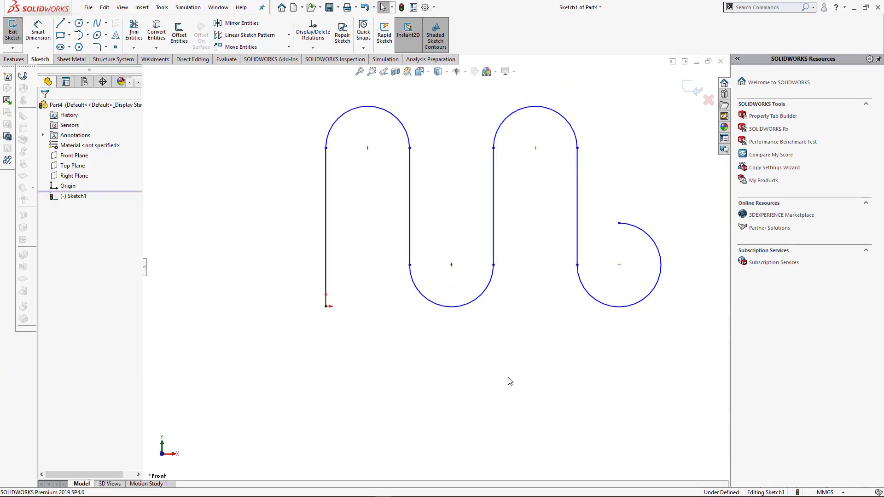
- Dimension the first upper arc of the serpentine with a radius of 5 mm
right_click_drag(376, 247, 373, 207)
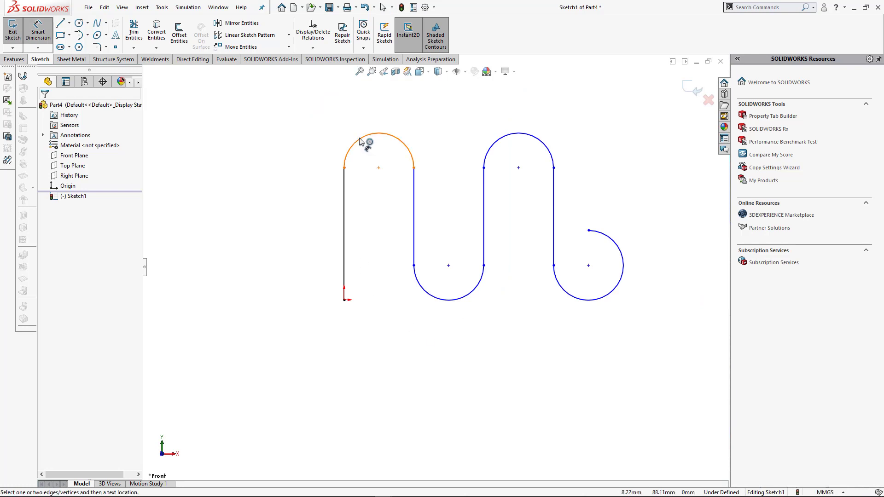
left_click(361, 138)
left_click(326, 141)
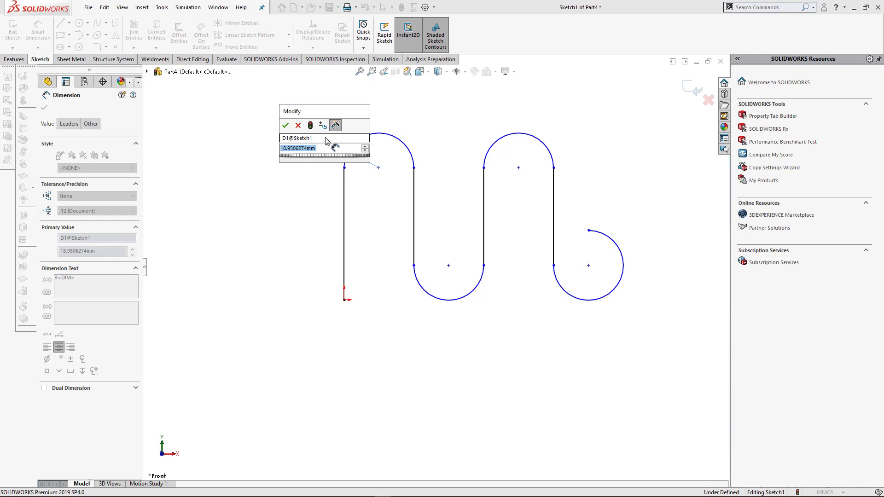
type("5")
key("Return")
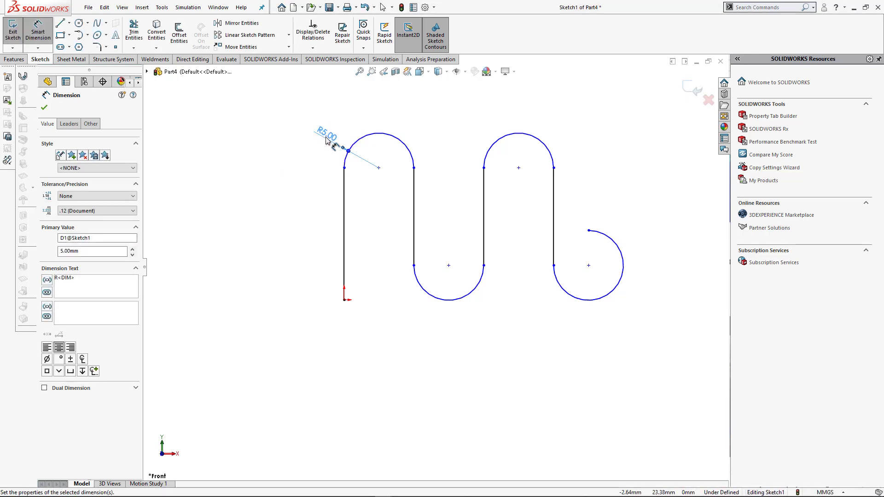
left_click(454, 340)
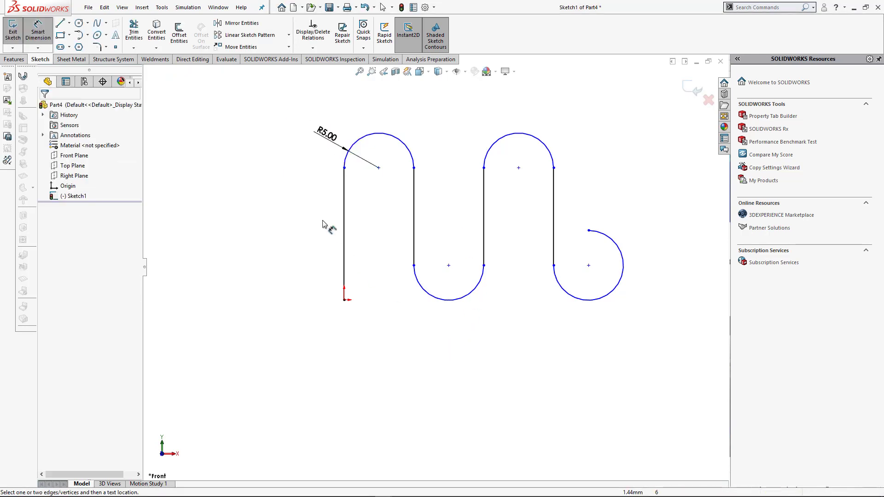
- Dimension the vertical line starting at the origin with a length of 60 mm
left_click(344, 184)
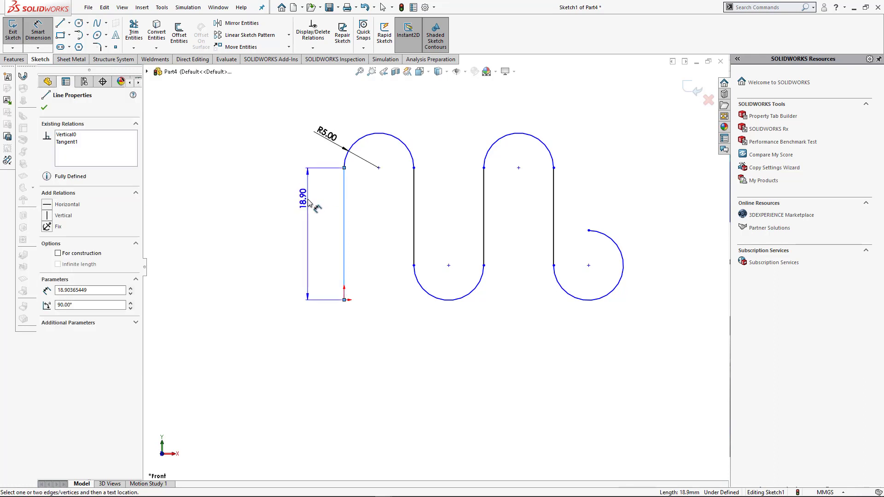
left_click(310, 202)
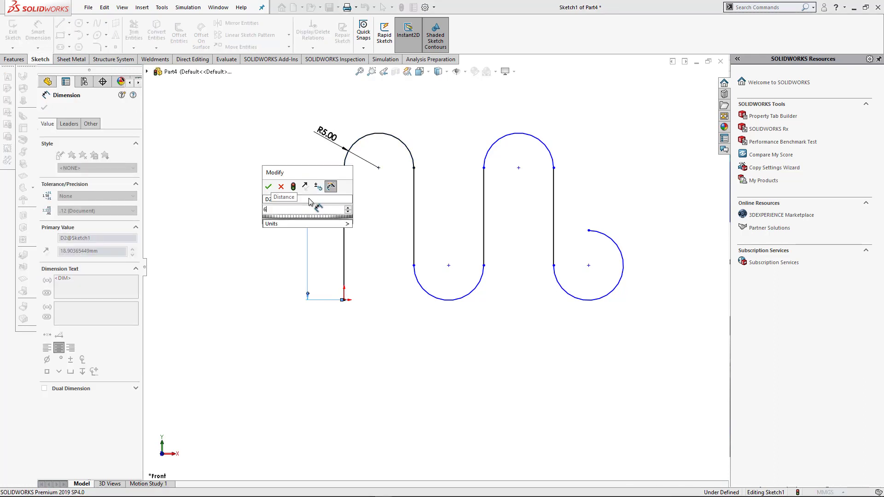
key("Return")
scroll(553, 257, "up", 6)
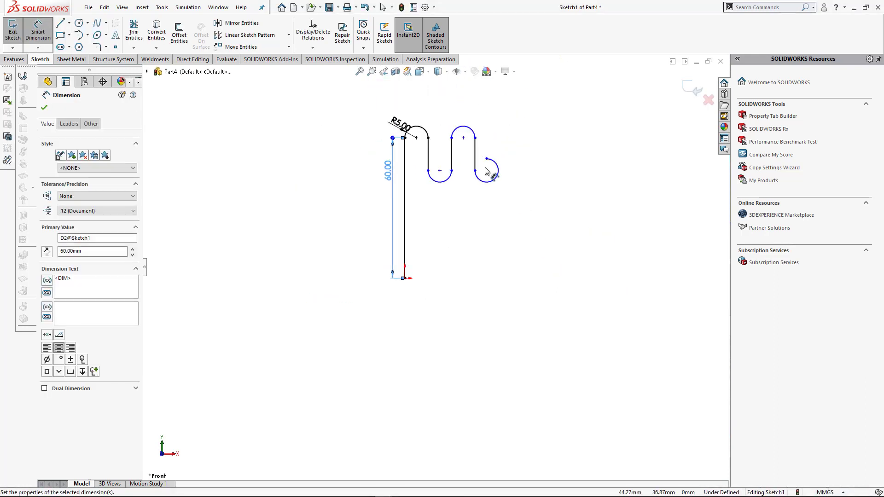
scroll(485, 166, "down", 3)
key("Escape")
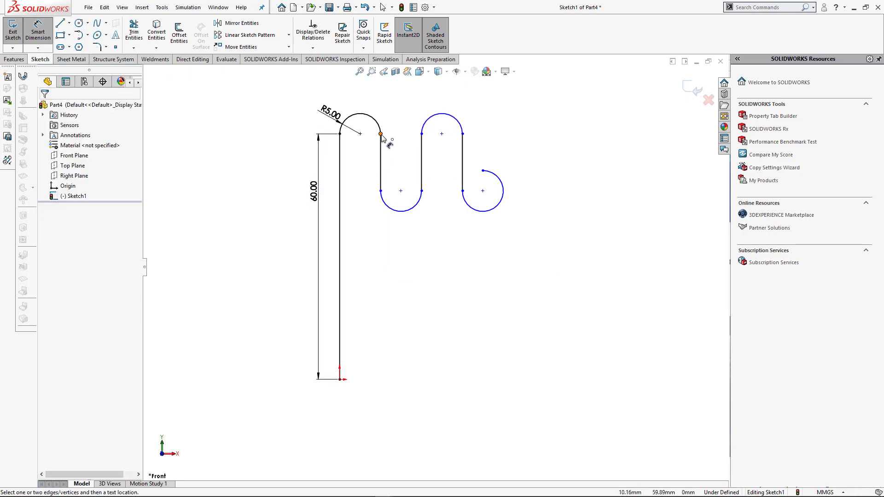
- Dimension the vertical distance from the first line's upper end to the second line's lower end as 35 mm
left_click(339, 134)
left_click(381, 191)
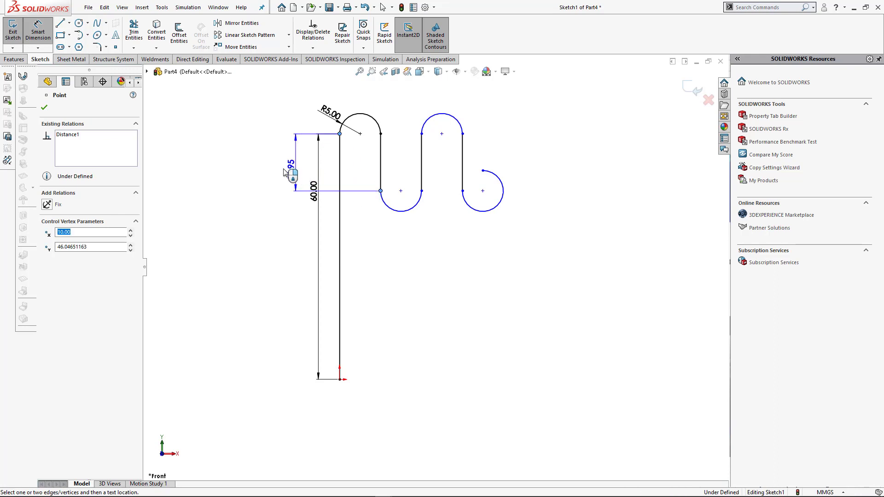
left_click(283, 171)
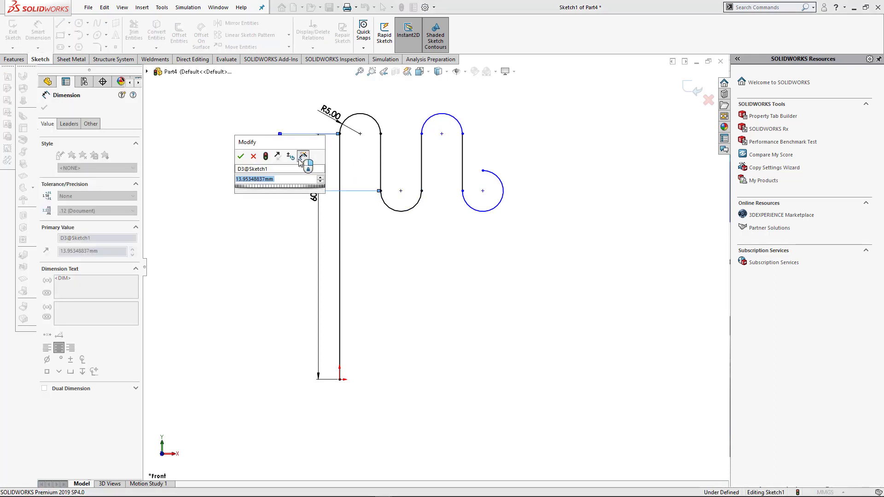
type("35")
key("Return")
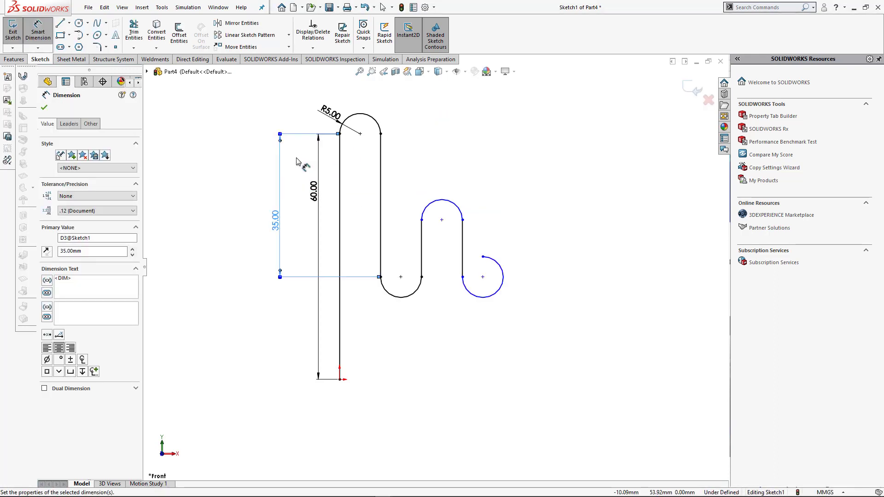
key("Escape")
key("Escape")
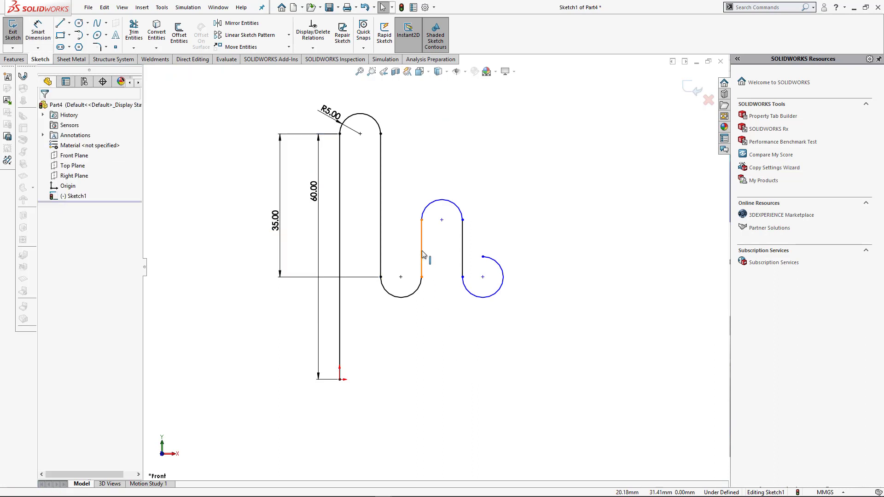
- Apply an Equal relation to the three vertical lines that follow the first upper arc
left_click(422, 255)
left_click(462, 258, "ctrl")
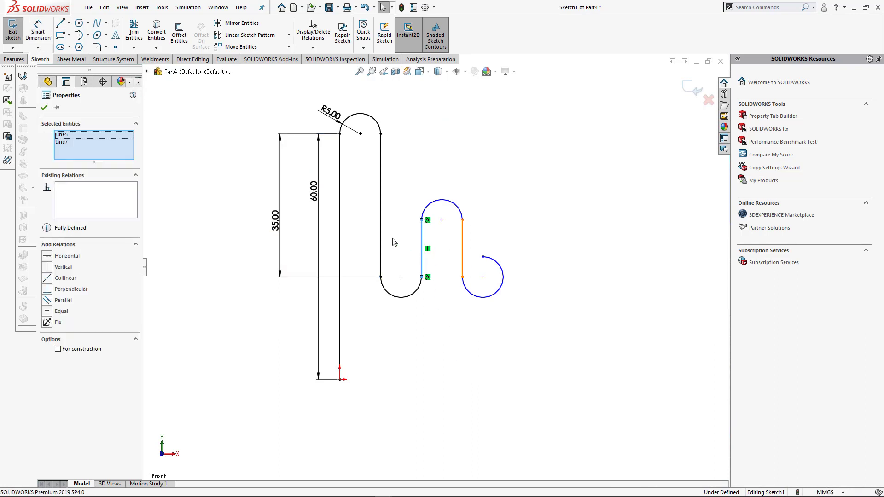
left_click(380, 205, "ctrl")
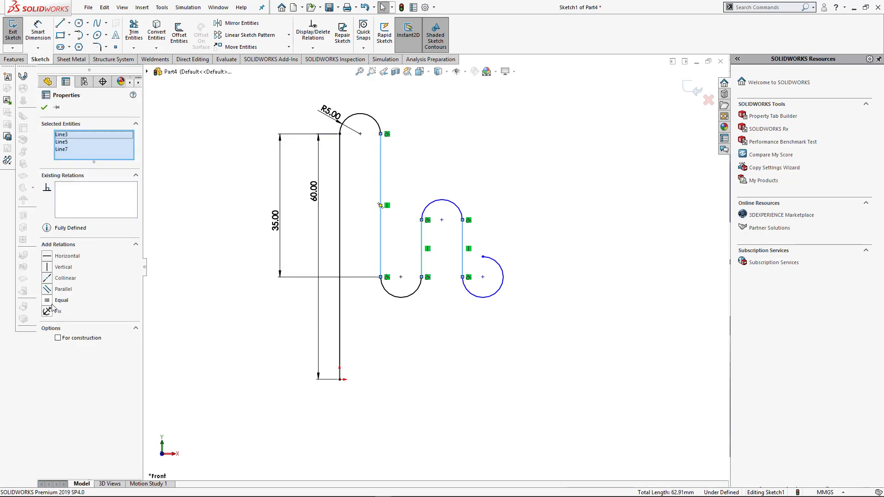
left_click(48, 302)
left_click(388, 439)
- Set the vertical distance between the upper and lower arc ends to 45 mm
scroll(450, 421, "up", 4)
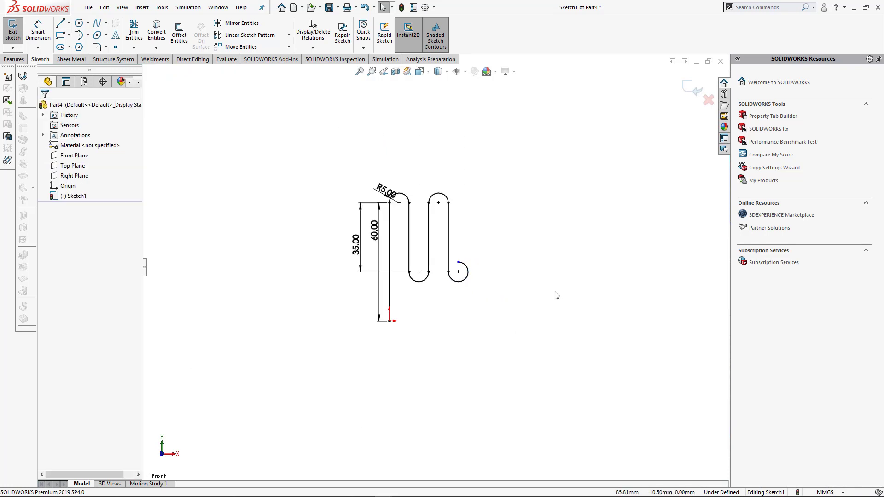
scroll(506, 285, "down", 3)
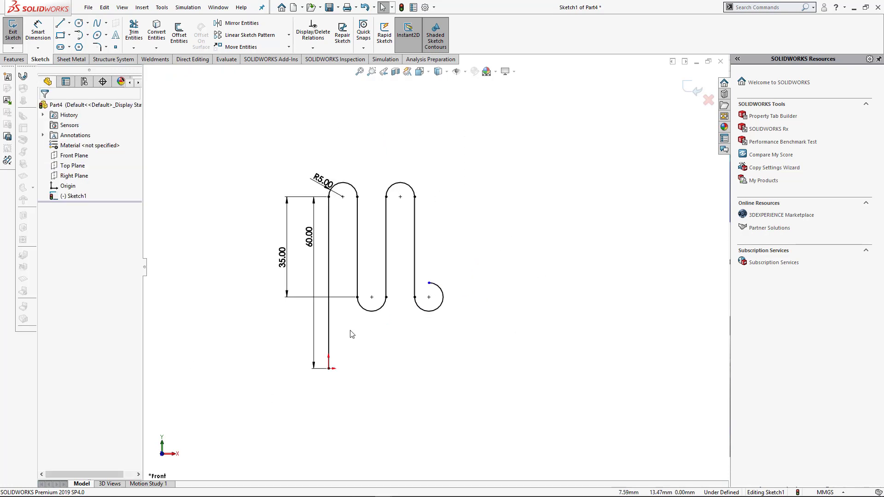
left_click(282, 258)
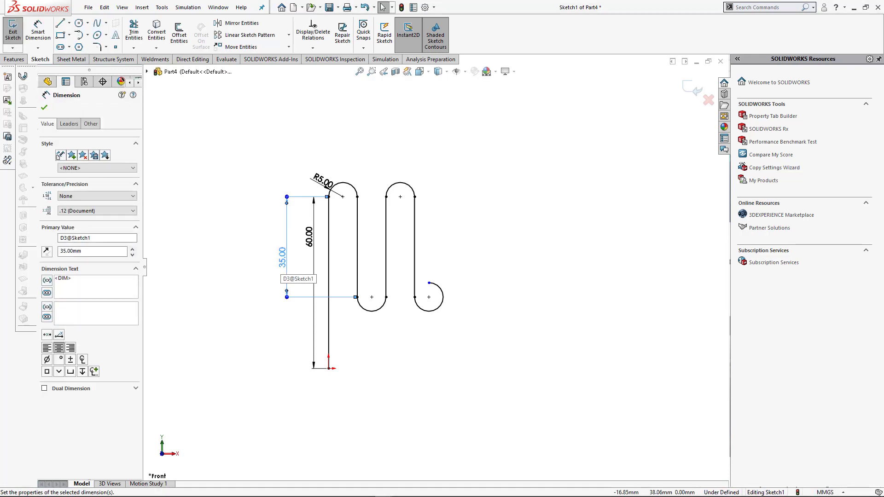
double_click(286, 255)
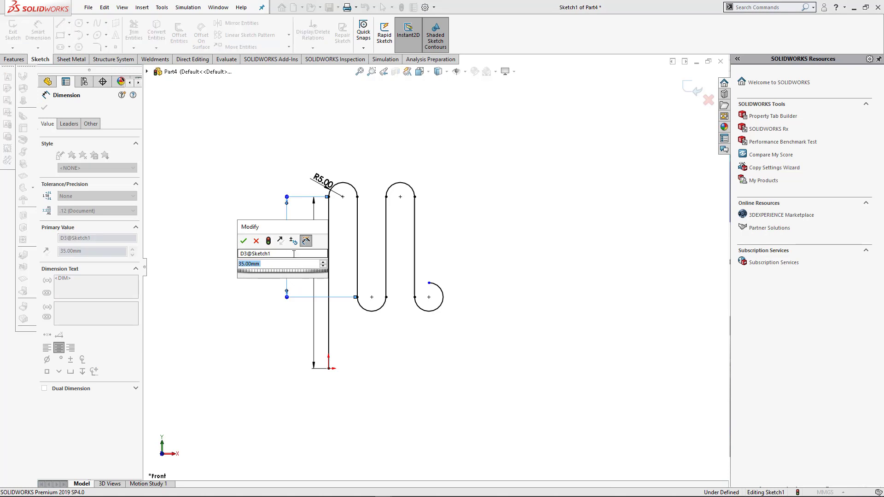
type("=")
key("BackSpace")
type("35")
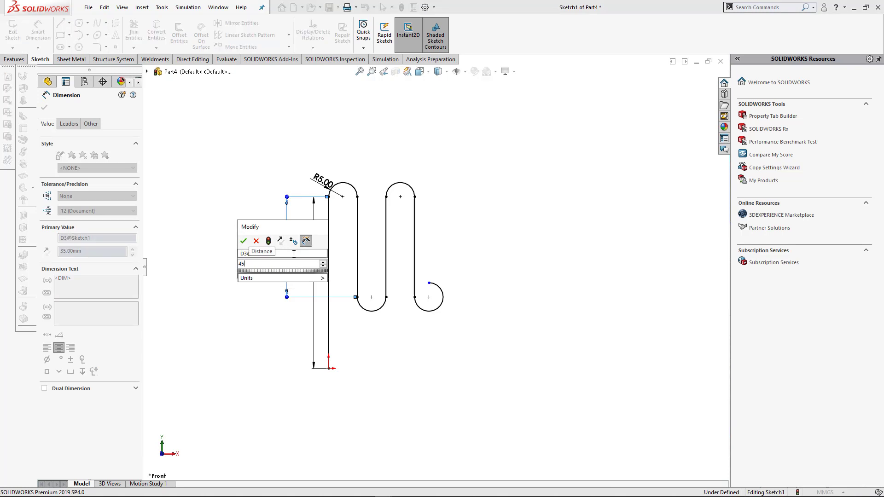
key("Return")
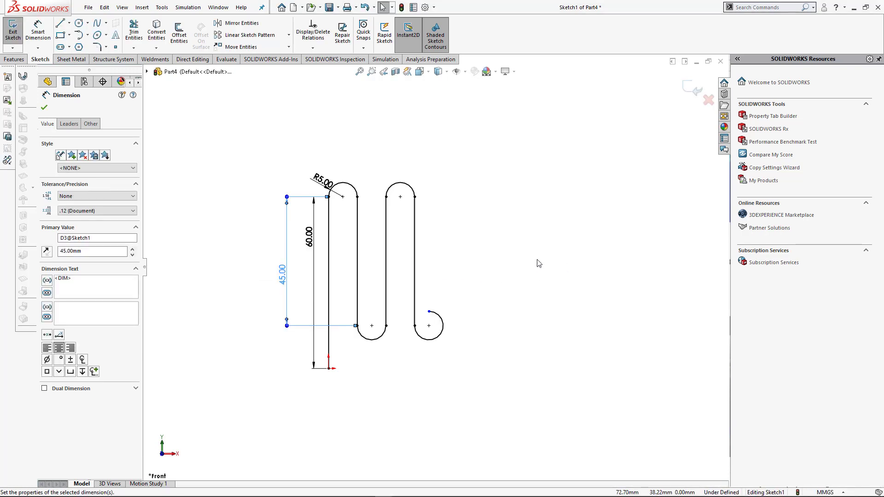
scroll(497, 293, "down", 2)
key("Escape")
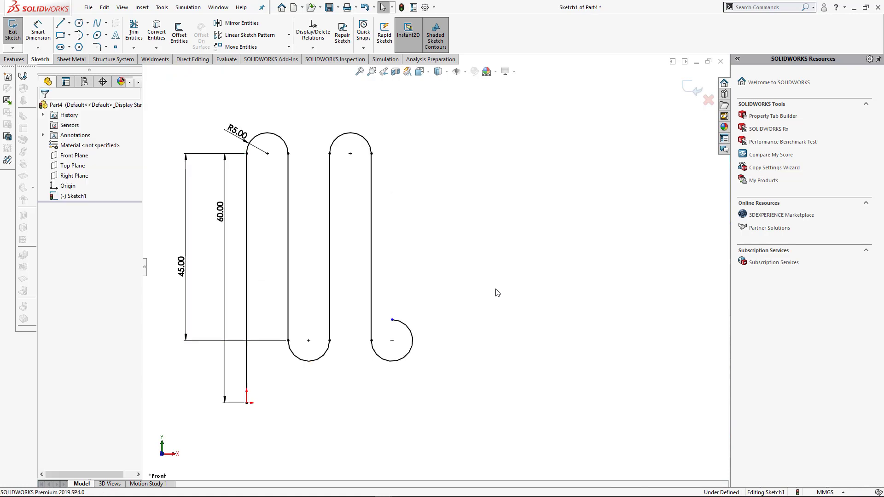
- Set the radius dimension of the serpentine's arcs to 6 mm
left_click(242, 133)
double_click(243, 133)
type("6")
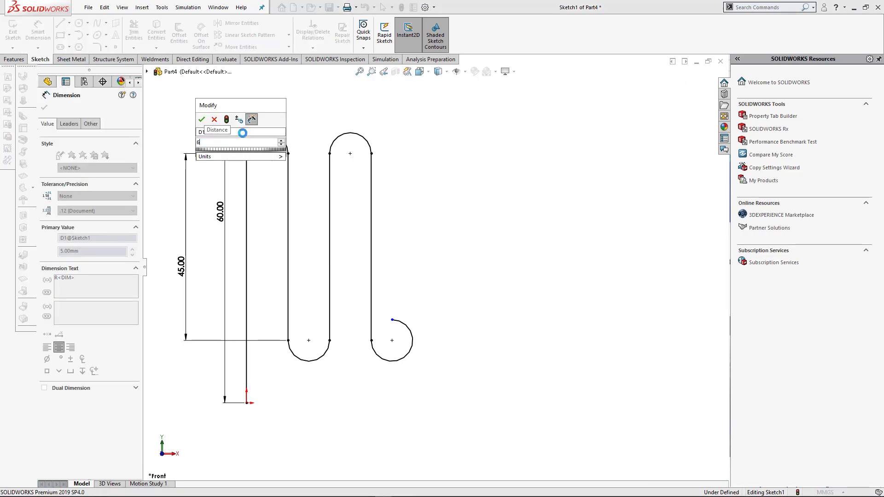
key("Return")
left_click(501, 332)
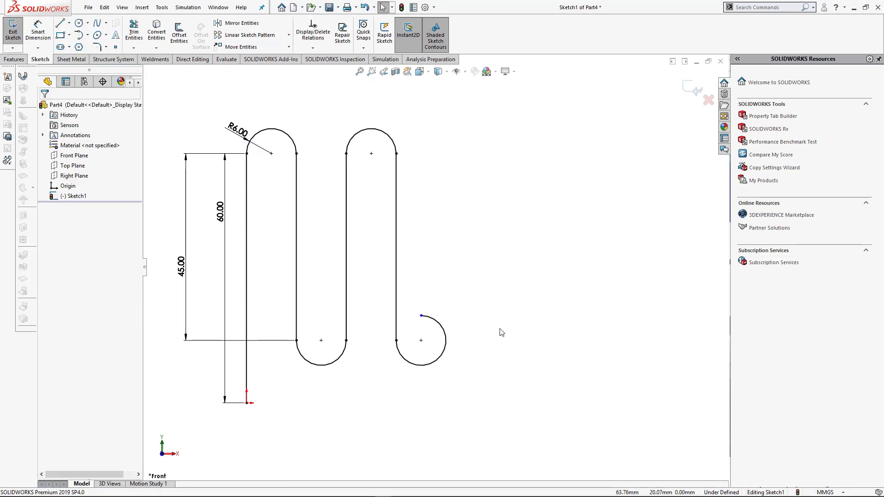
- Add a Vertical relation between the last arc's free end and its center point
left_click(421, 317)
left_click(421, 341, "ctrl")
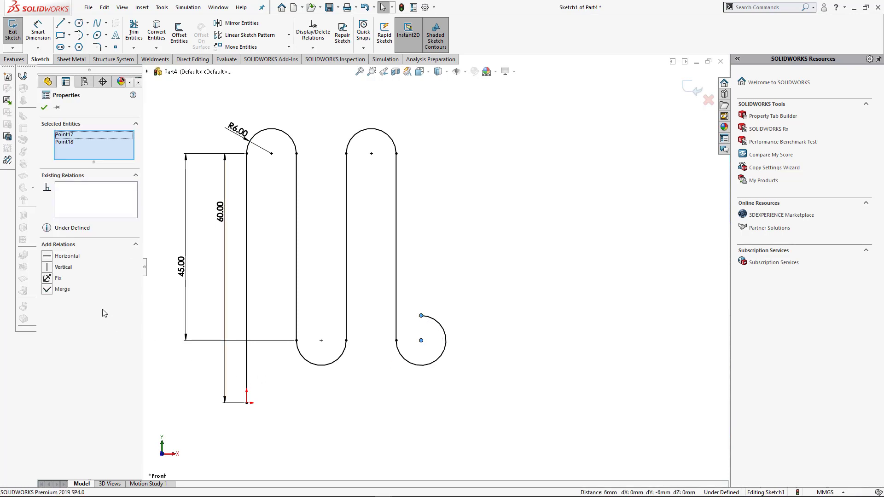
left_click(47, 267)
left_click(481, 257)
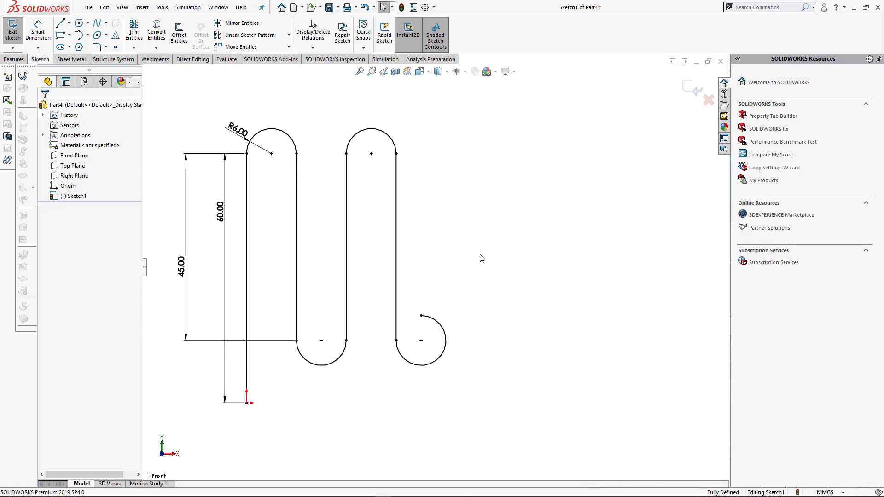
- Start a sheet metal Base Flange from the serpentine sketch and set its depth to 20 mm
key("ctrl+7")
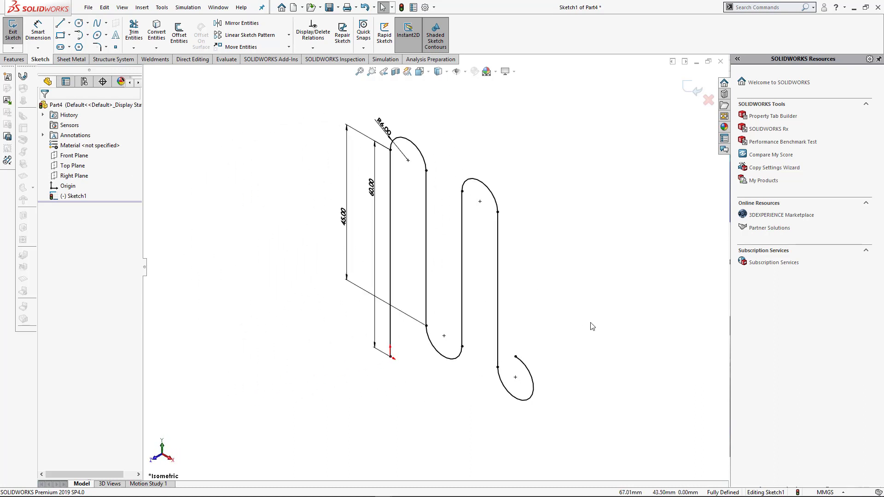
left_click(66, 60)
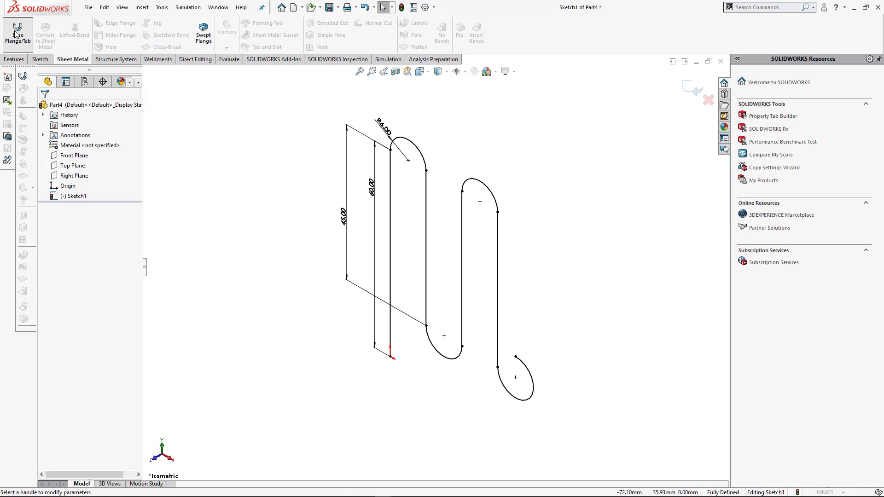
left_click(17, 34)
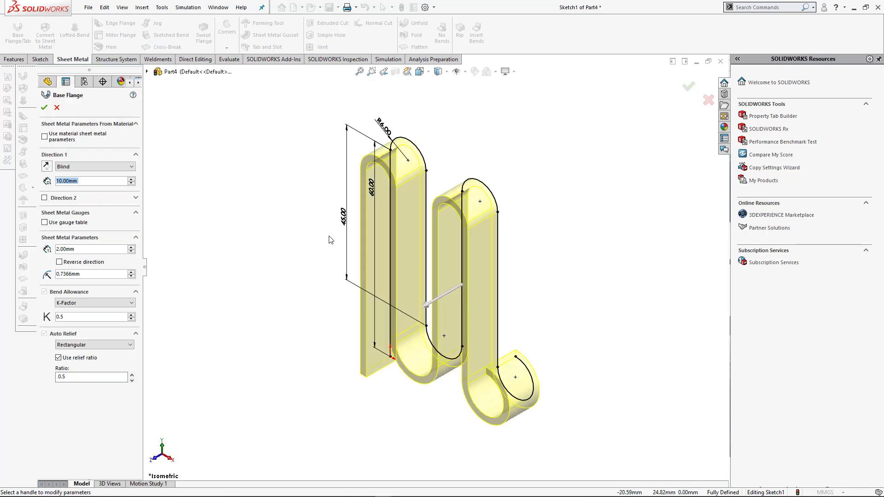
key("BackSpace")
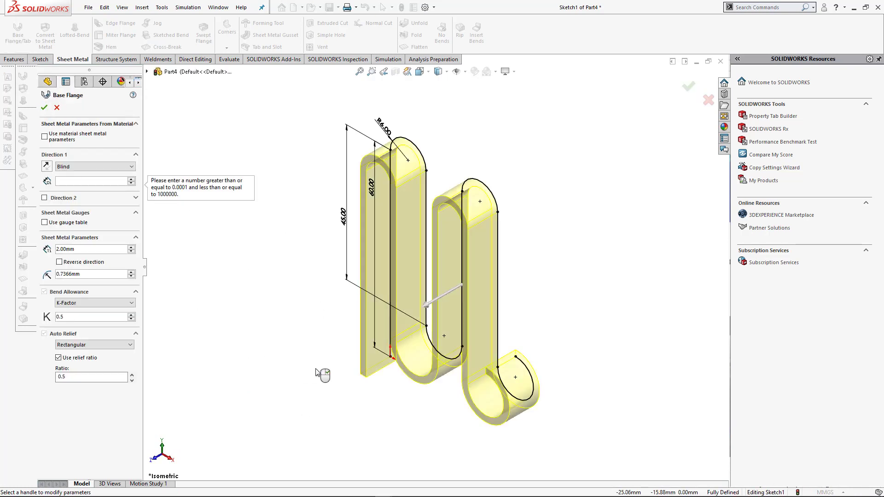
key("BackSpace")
middle_click_drag(342, 222, 557, 335)
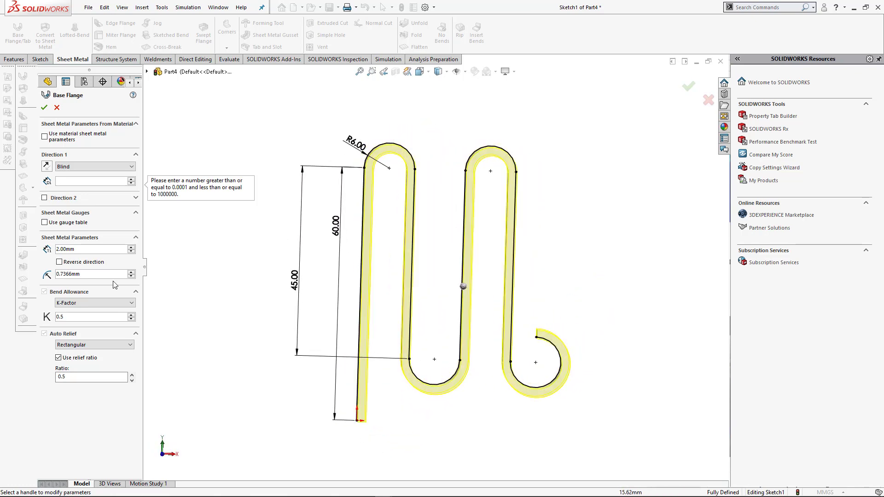
left_click(71, 181)
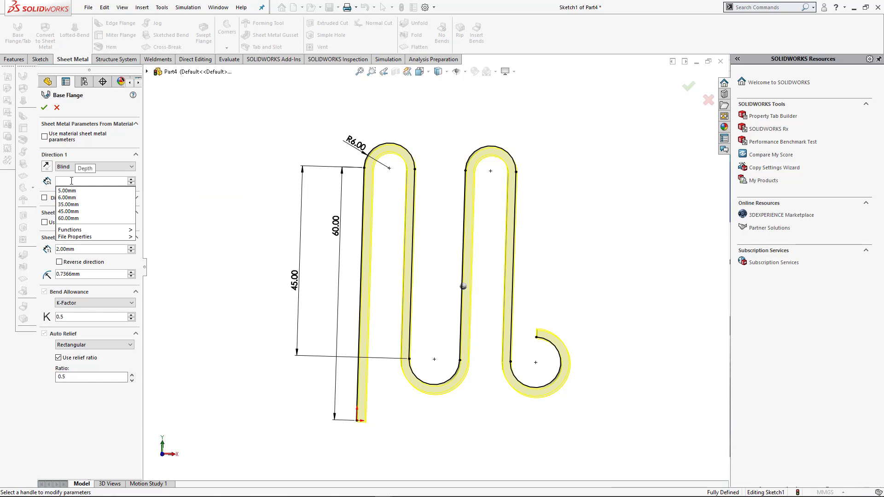
type("20")
key("Return")
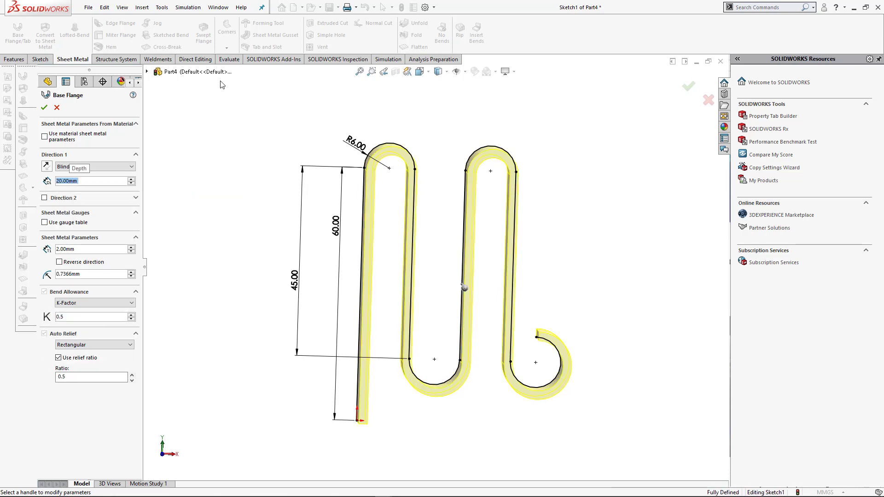
- Set the flange's end condition to Mid Plane and create it with 2 mm thickness
left_click(69, 166)
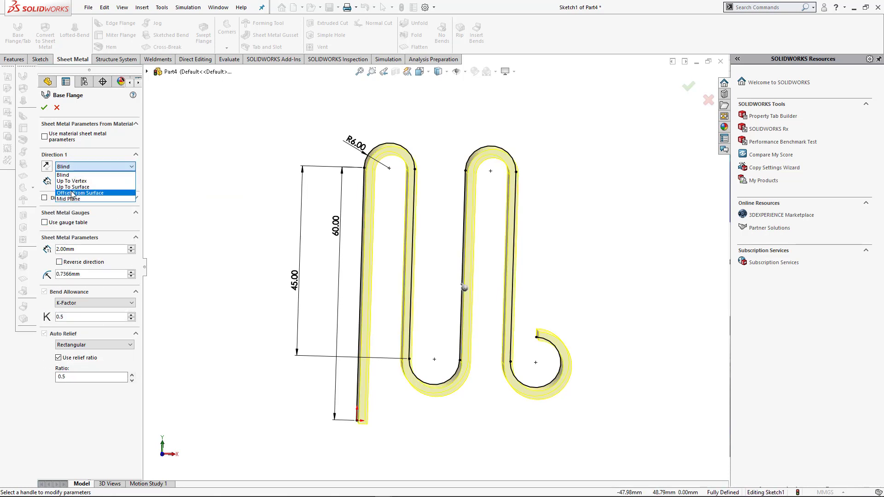
left_click(70, 198)
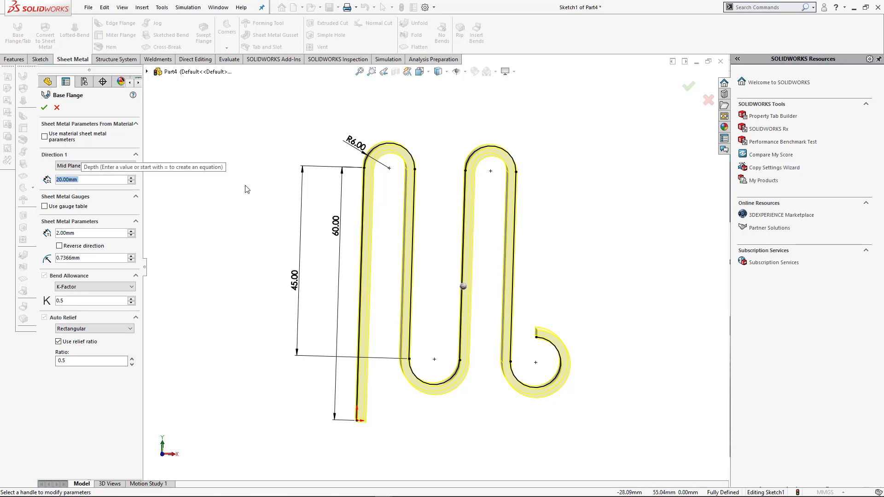
key("ctrl+7")
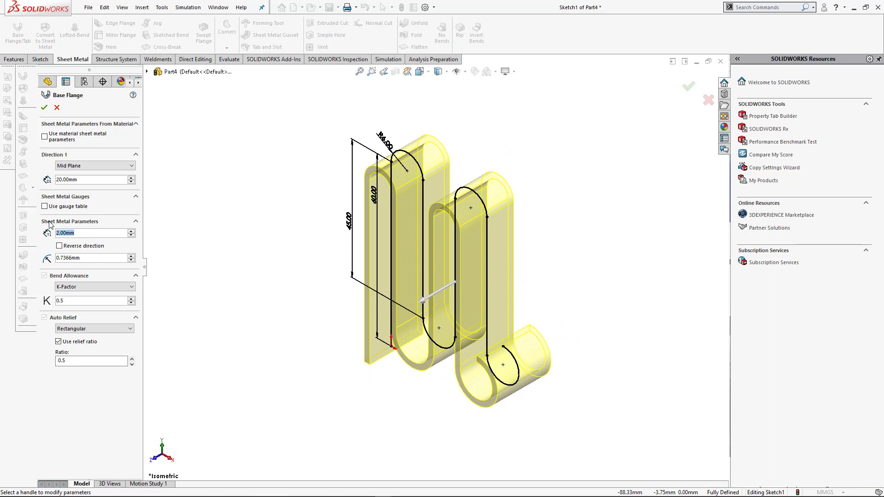
key("Return")
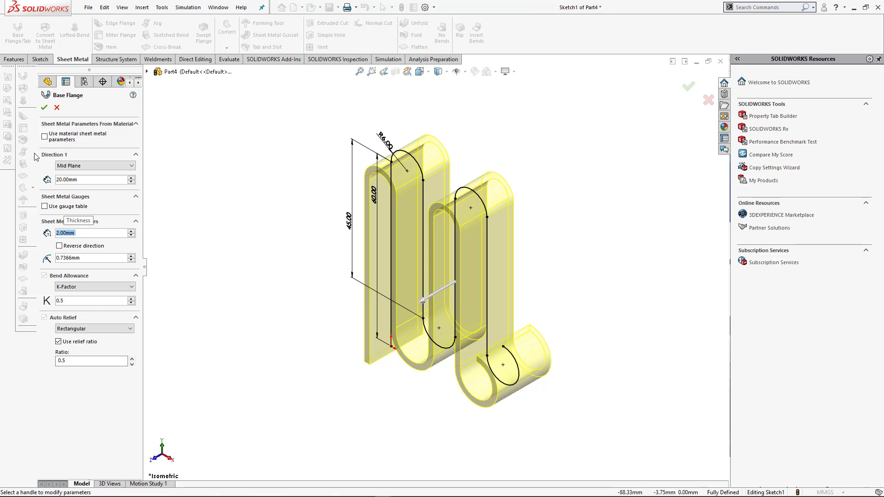
left_click(44, 109)
middle_click_drag(354, 362, 409, 335)
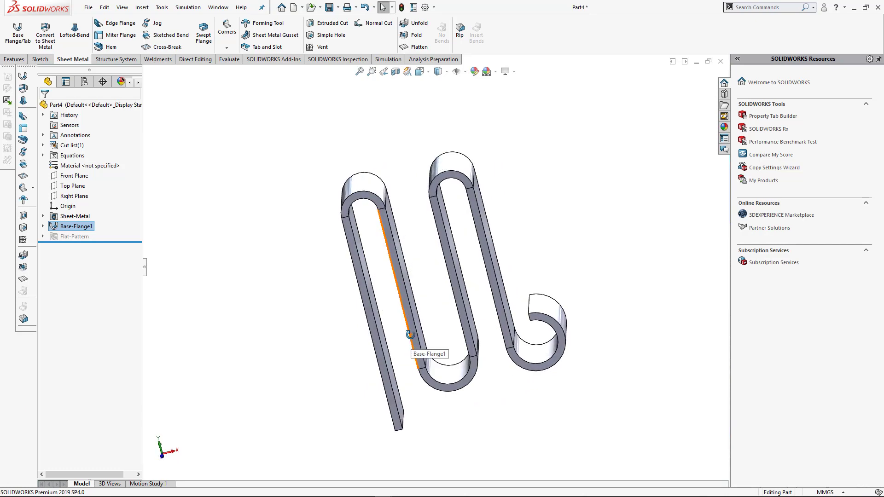
key("ctrl+7")
left_click(553, 331)
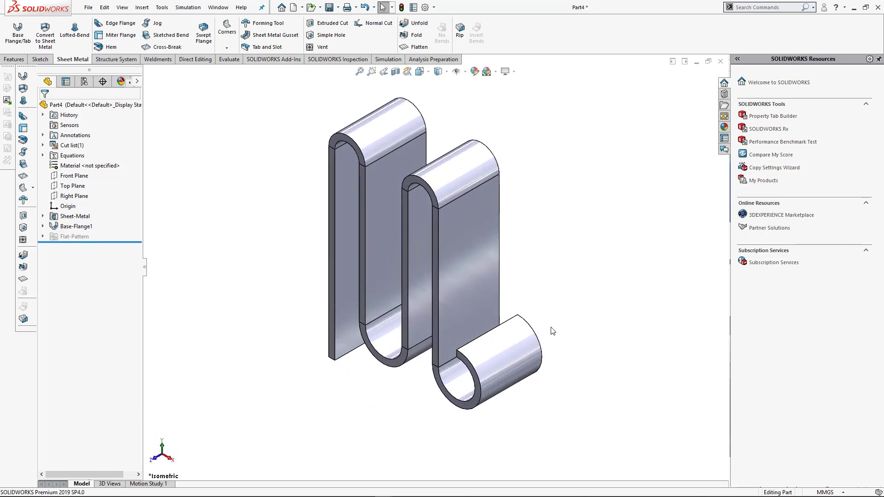
- Create a new Static simulation study named "Simulation Study for shell mesh"
left_click(388, 60)
left_click(12, 48)
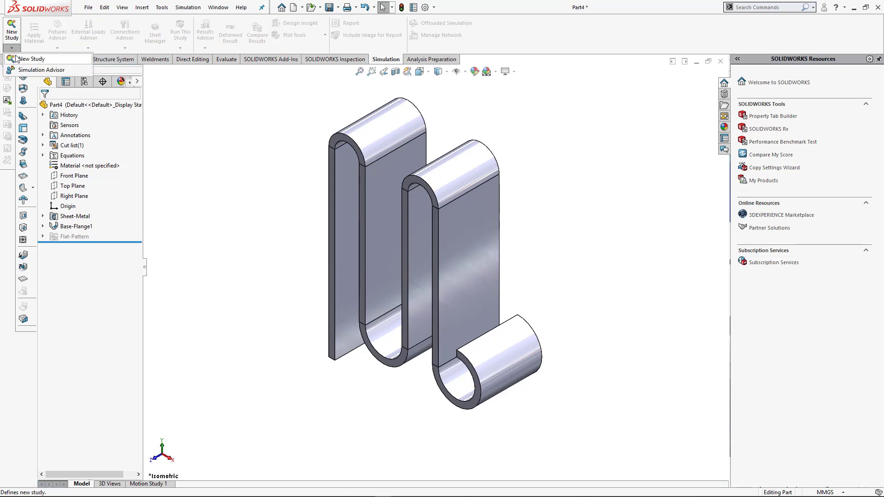
left_click(17, 59)
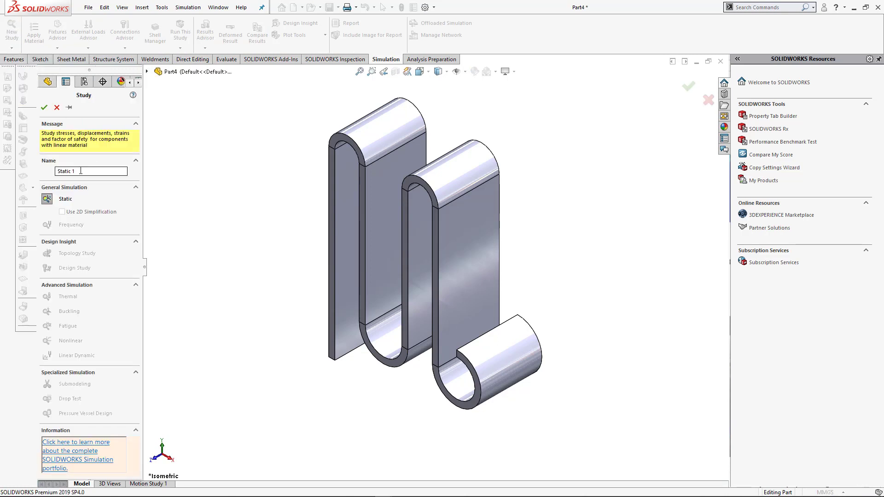
triple_click(80, 171)
type("Simul")
type("esh")
left_click(45, 107)
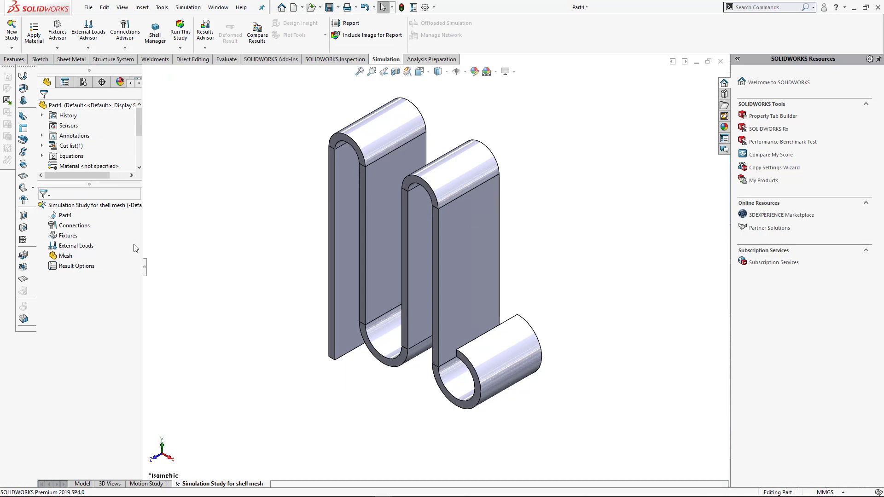
left_click(67, 236)
- Return to the model and open a new sketch on the outer flat face of the first long leg, viewed face-on
left_click(82, 483)
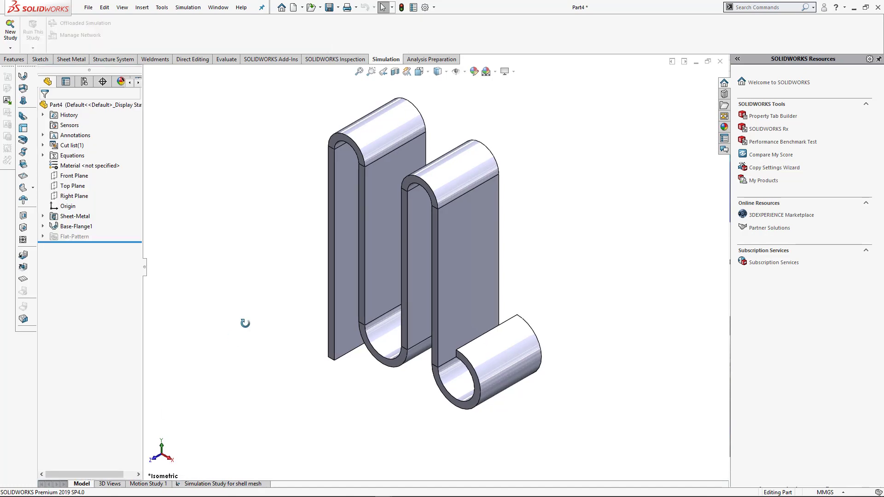
middle_click_drag(245, 323, 398, 292)
left_click(399, 283)
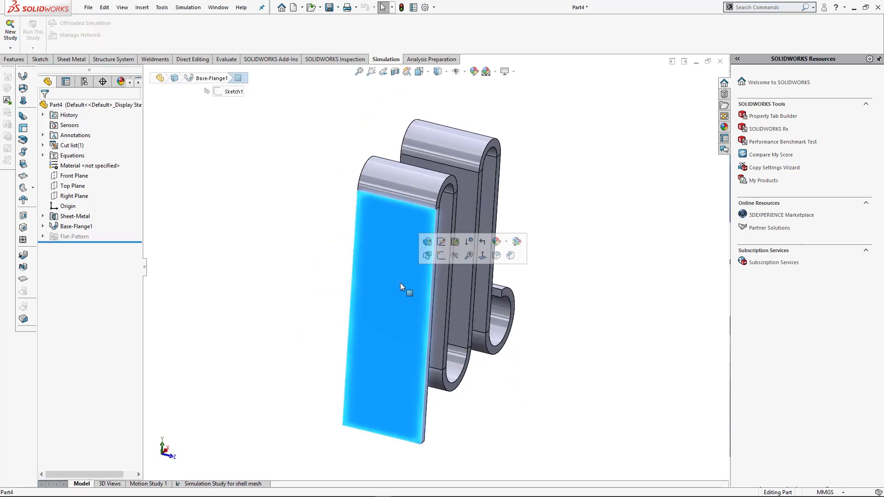
left_click(427, 256)
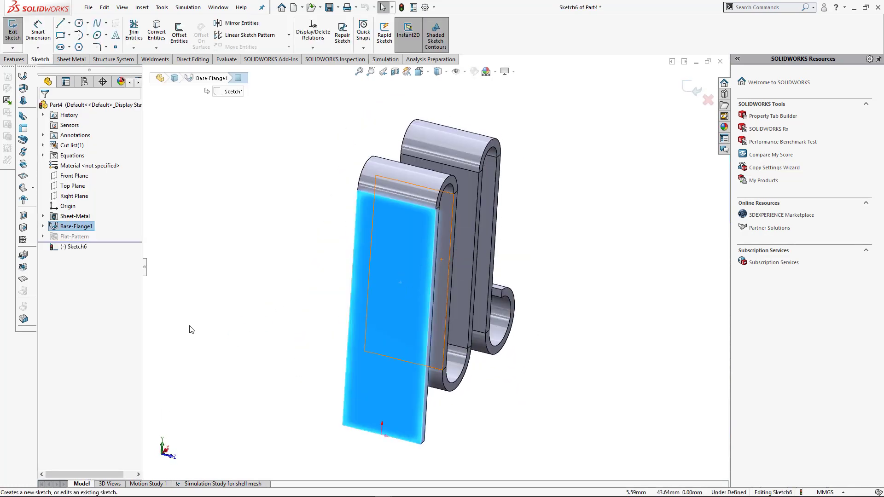
left_click(78, 247)
key("ctrl+8")
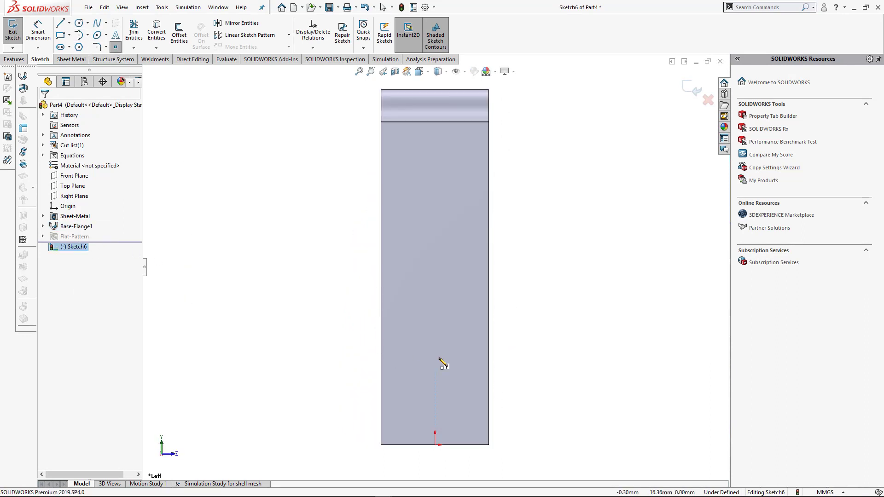
- Sketch two circles of about 3.8 mm radius on the face, one above the other and both directly above the origin
left_click(79, 22)
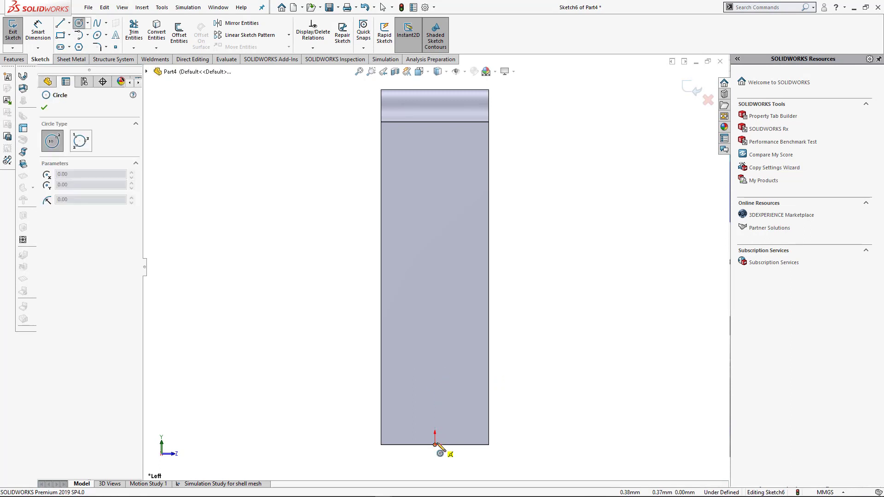
left_click(435, 355)
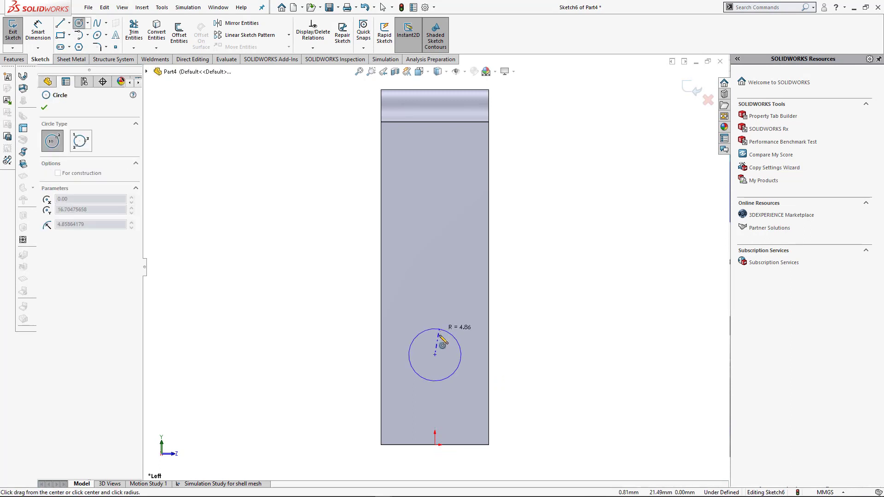
left_click(449, 340)
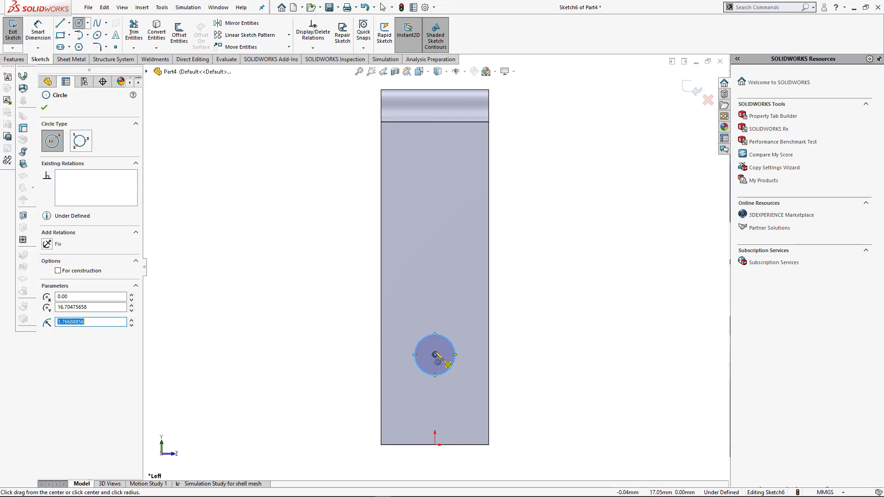
mouse_move(434, 207)
left_mouse_down()
mouse_move(448, 184)
mouse_move(449, 192)
left_mouse_up()
- Dimension the lower circle's center 15 mm above the face's bottom edge
right_click_drag(462, 388, 455, 363)
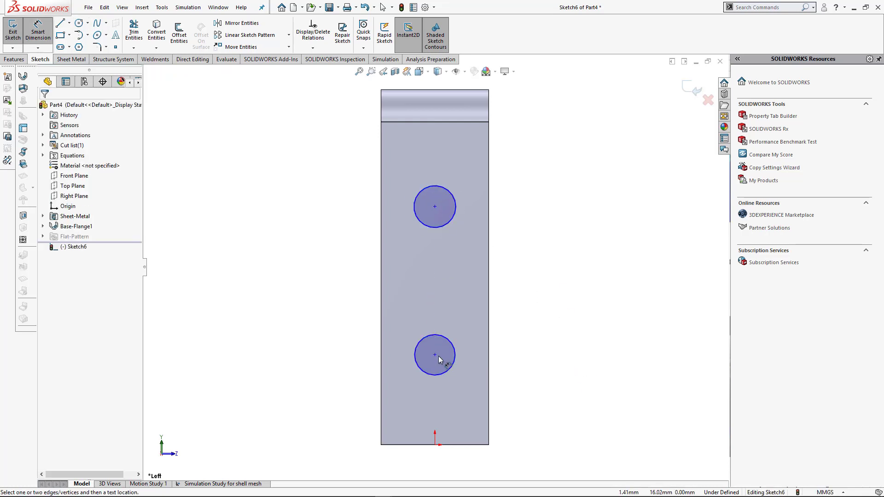
left_click(435, 355)
left_click(449, 445)
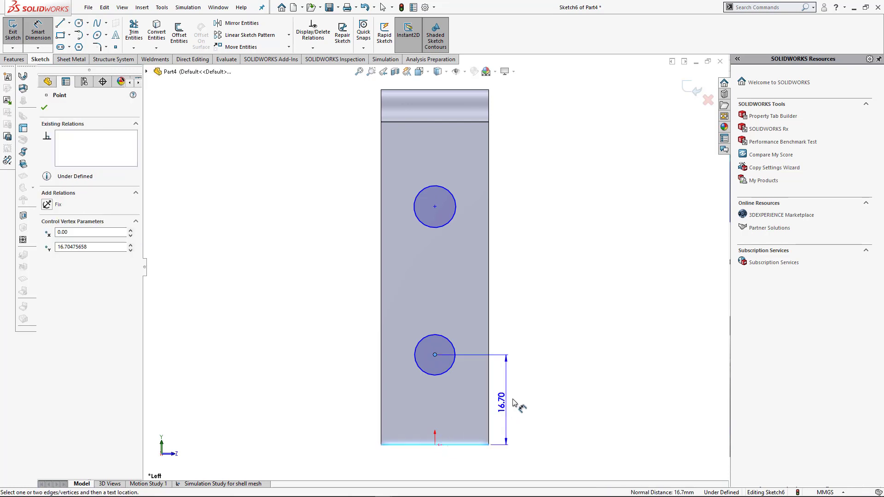
left_click(513, 396)
type("15")
key("Return")
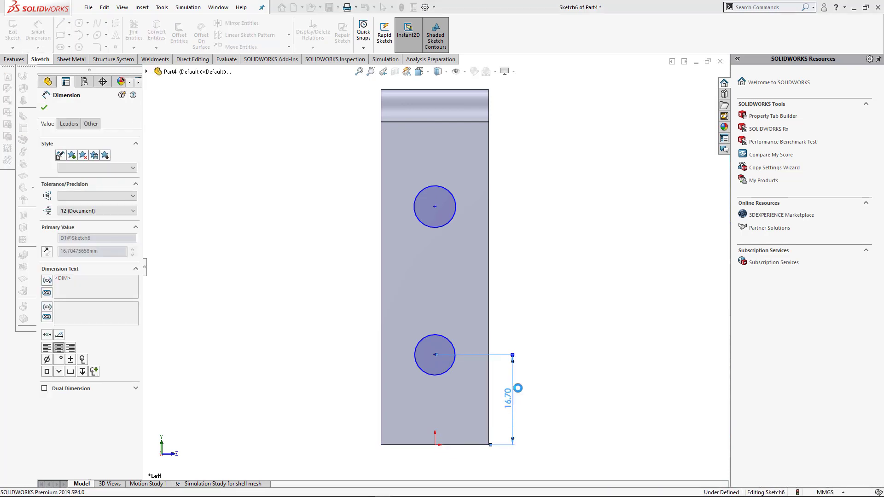
- Dimension the distance between the two circle centers as 30 mm
left_click(435, 208)
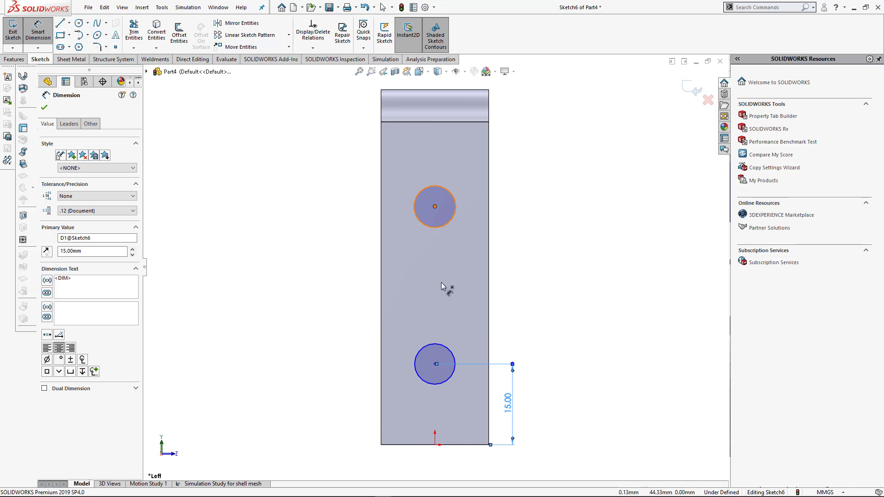
left_click(435, 364)
left_click(509, 289)
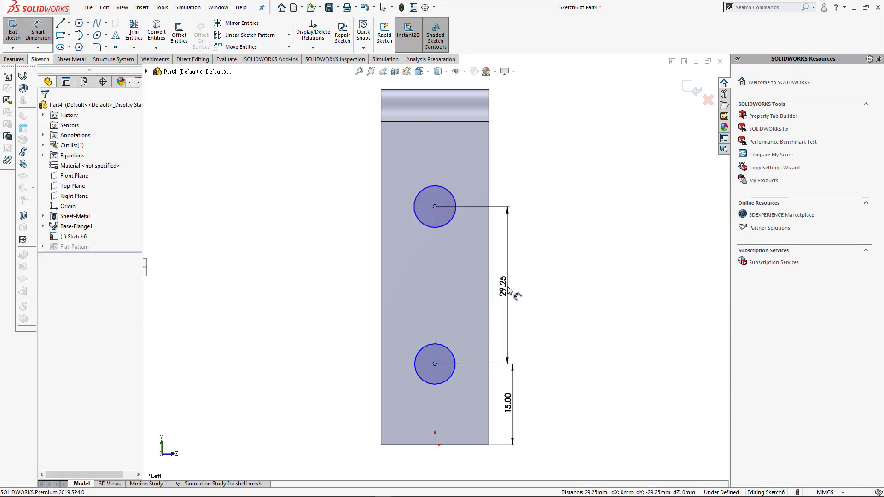
type("30")
key("Return")
key("Escape")
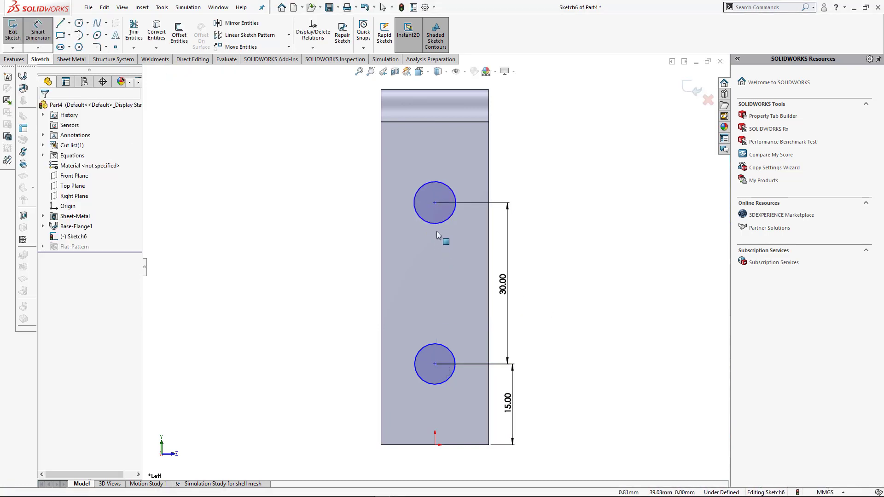
- Add a Vertical relation between the two circle centers
left_click(435, 364)
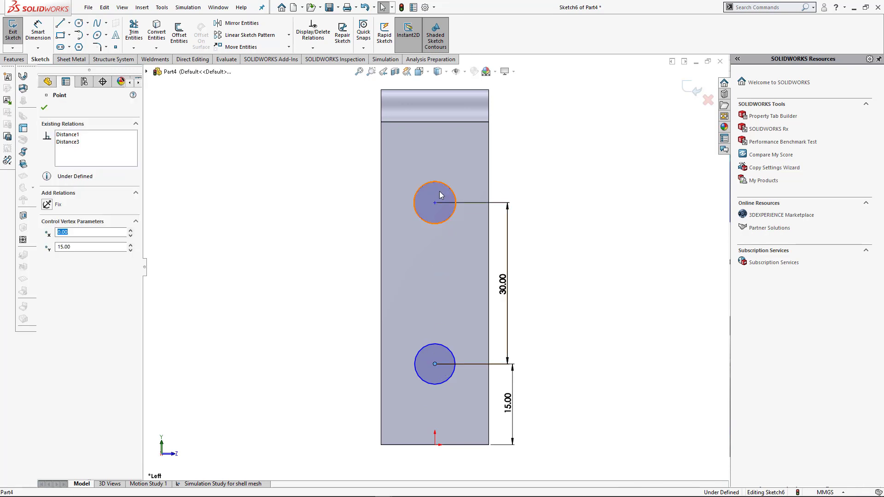
left_click(435, 202, "ctrl")
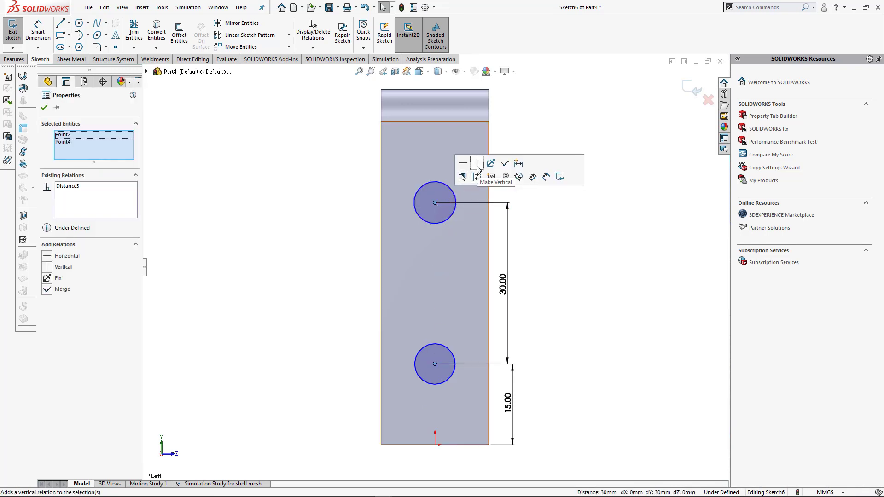
left_click(477, 165)
left_click(622, 349)
- Dimension the lower circle's center 10 mm from the face's left vertical edge
key("d")
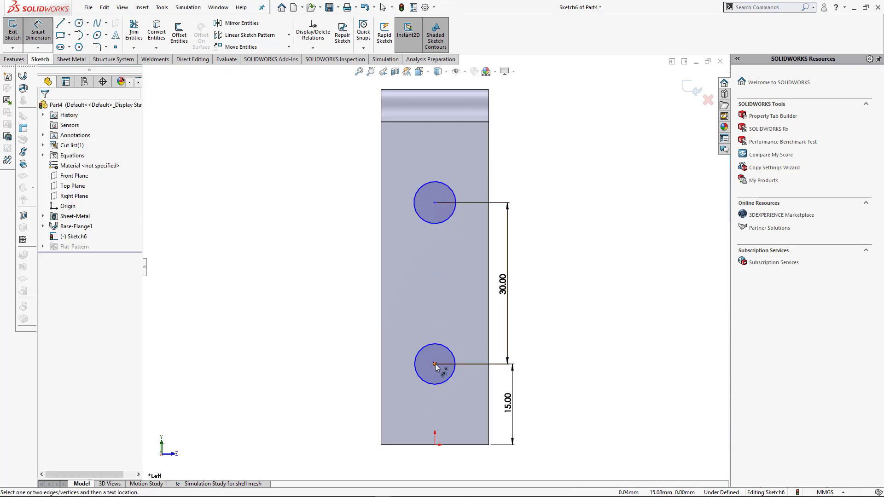
left_click(435, 364)
left_click(381, 435)
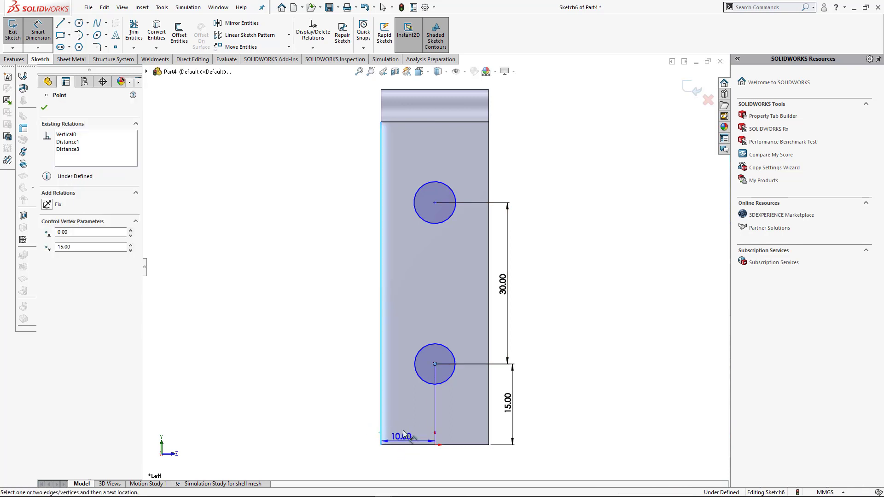
left_click(402, 434)
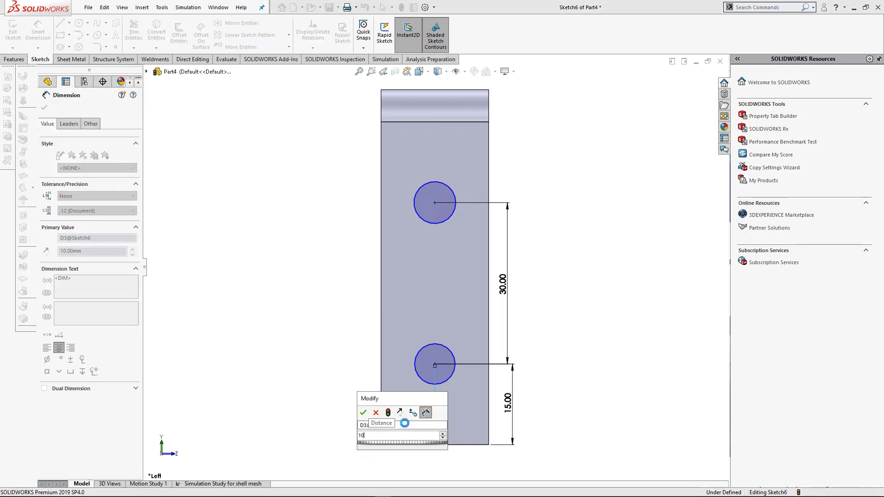
key("Return")
key("Escape")
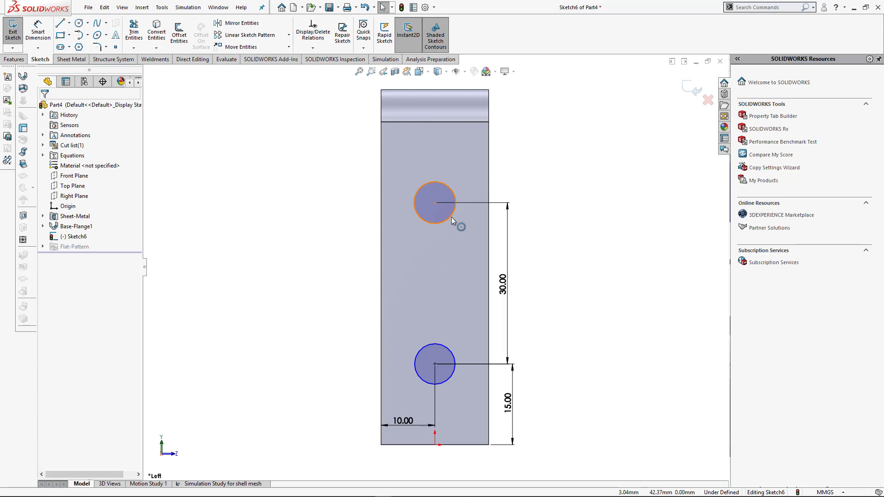
- Add an Equal relation between the two circles
left_click(451, 221)
left_click(442, 356, "ctrl")
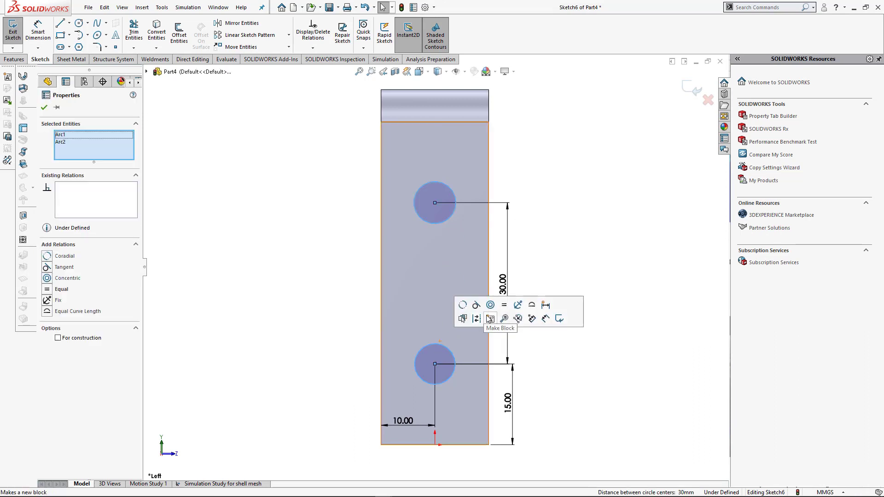
left_click(504, 305)
left_click(614, 268)
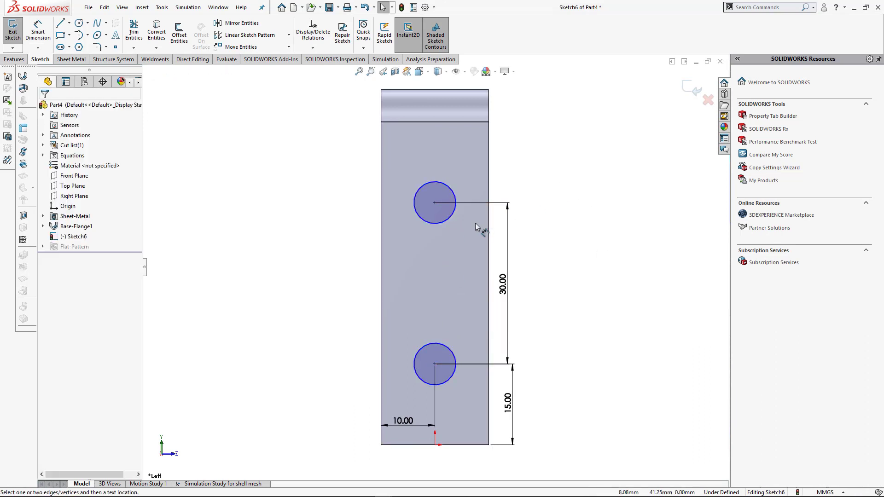
- Dimension the upper circle's diameter as 8 mm and exit the sketch
key("d")
left_click(454, 215)
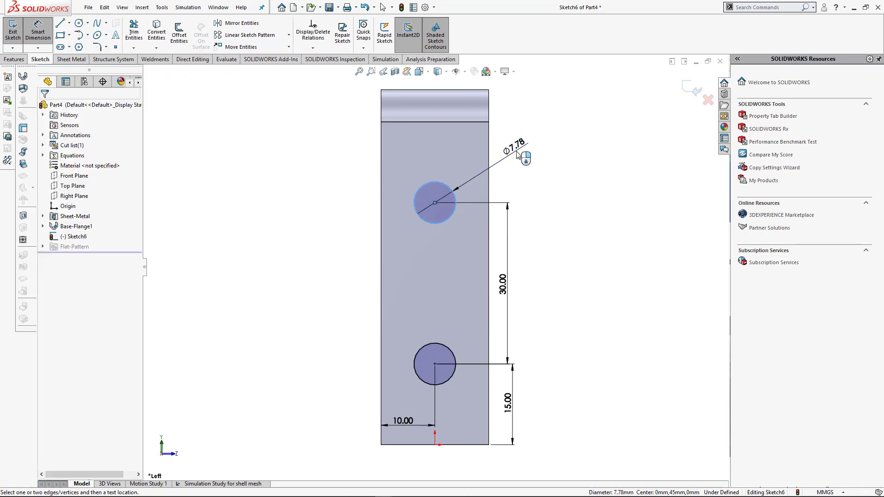
left_click(517, 154)
type("8")
key("Return")
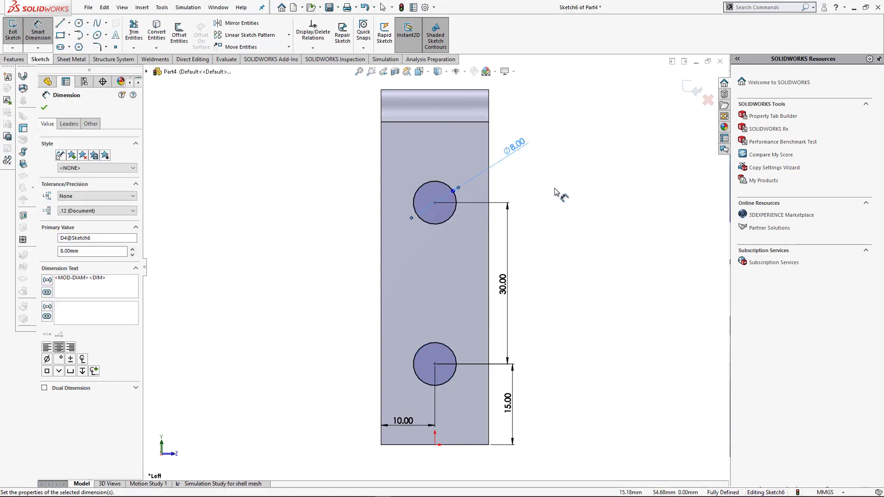
left_click(564, 209)
left_click(694, 92)
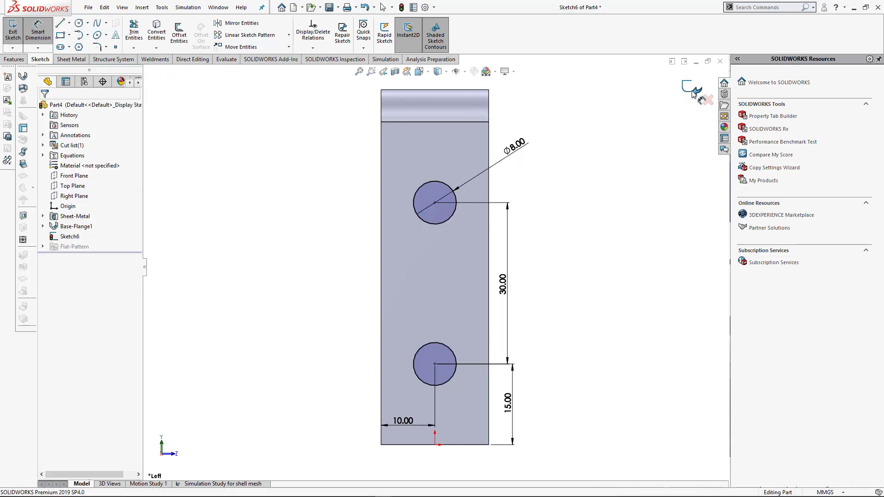
- Cut-extrude the two circles through the first leg as a blind cut with its depth linked to the sheet thickness
key("ctrl+7")
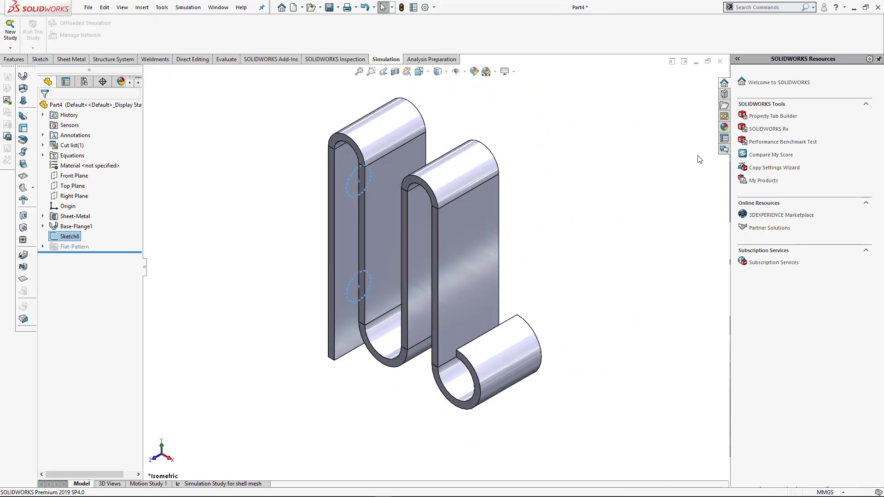
left_click(14, 59)
left_click(140, 30)
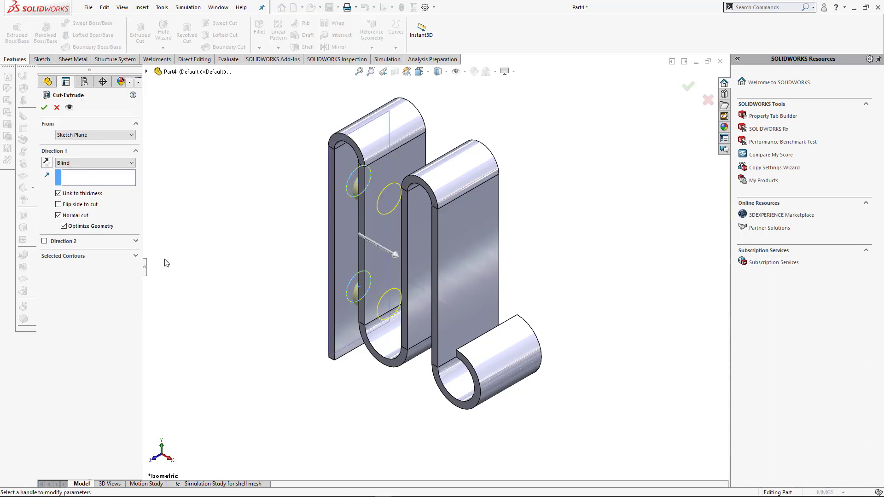
left_click(89, 194)
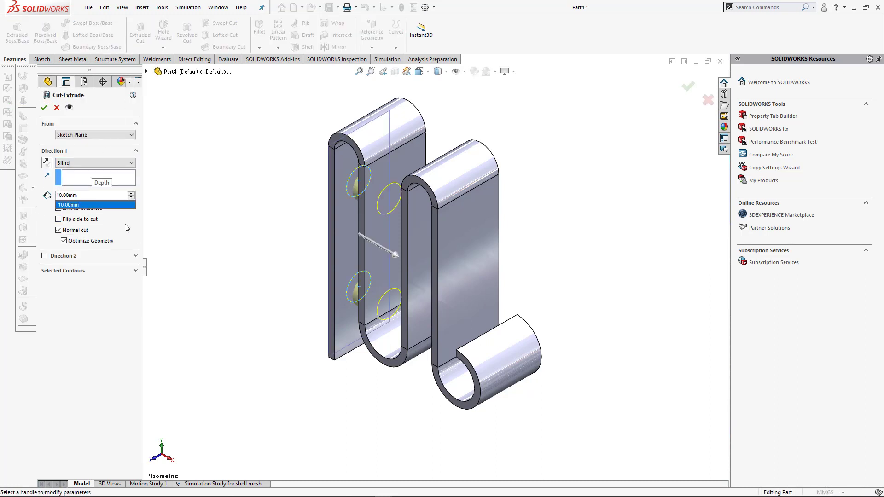
left_click(100, 208)
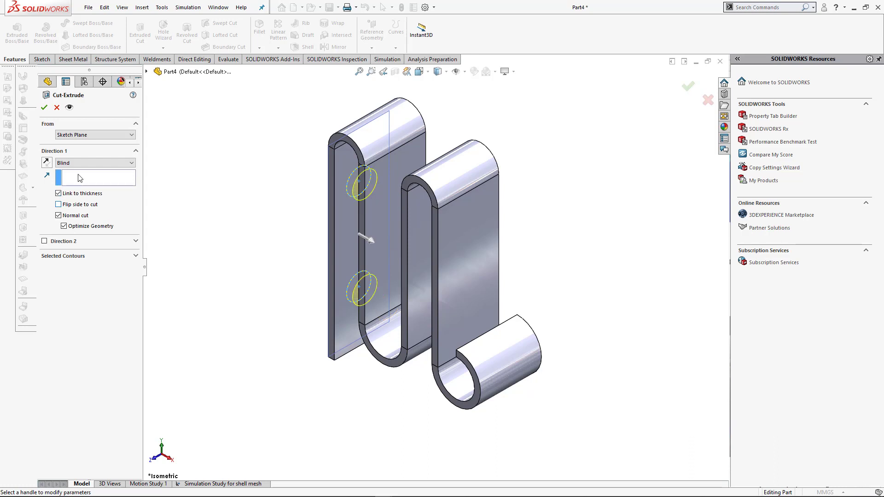
left_click(44, 108)
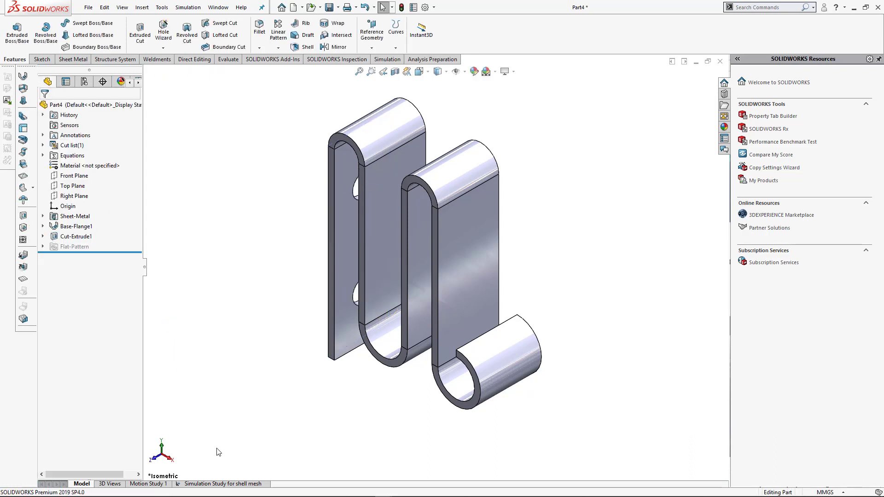
- Switch to the simulation study for shell mesh and update all of its components
left_click(230, 484)
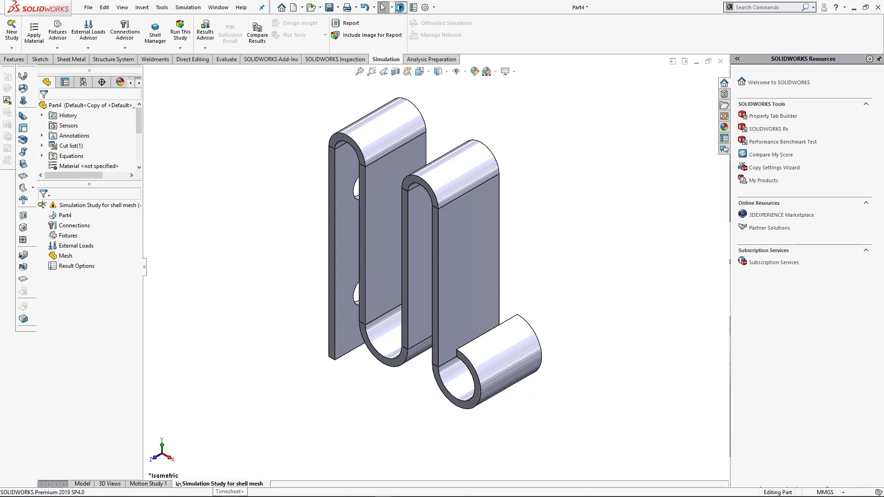
right_click(82, 208)
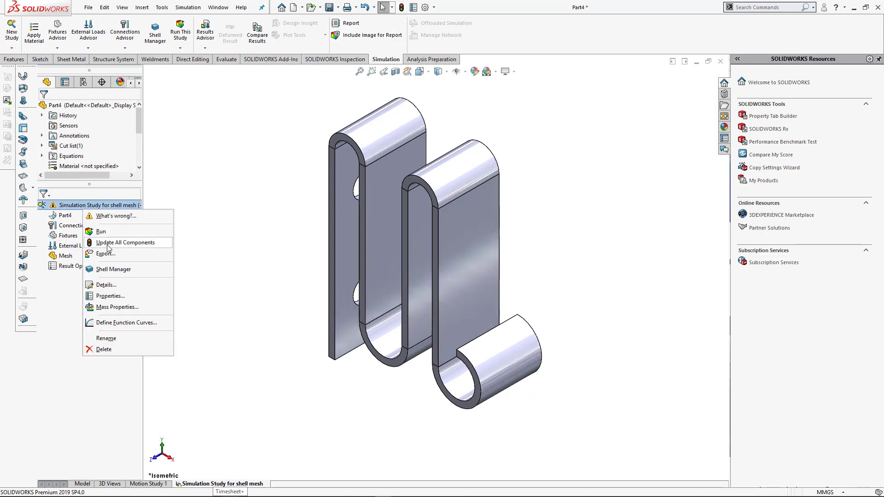
left_click(107, 245)
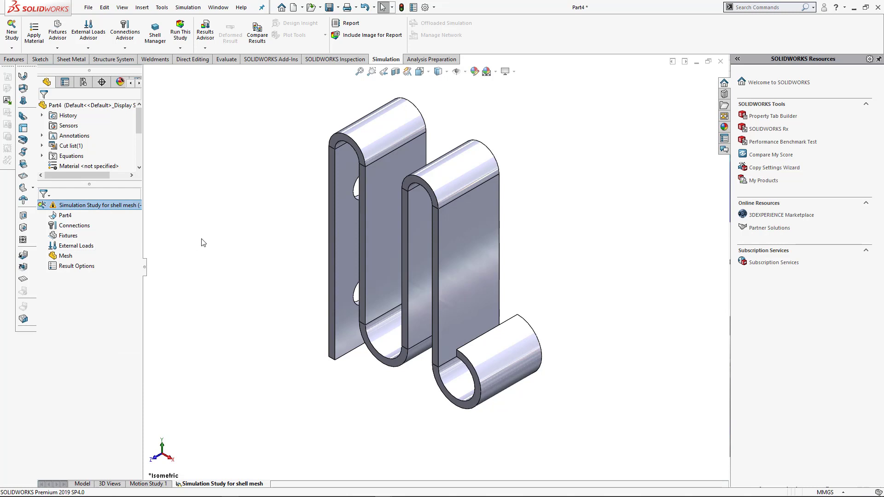
- Apply AISI 304 steel to the part in the study and update all components again
right_click(62, 216)
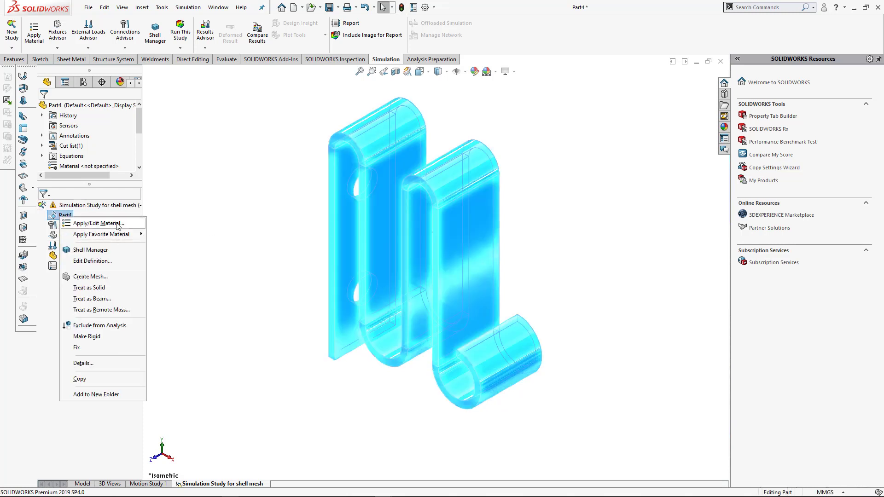
left_click(118, 223)
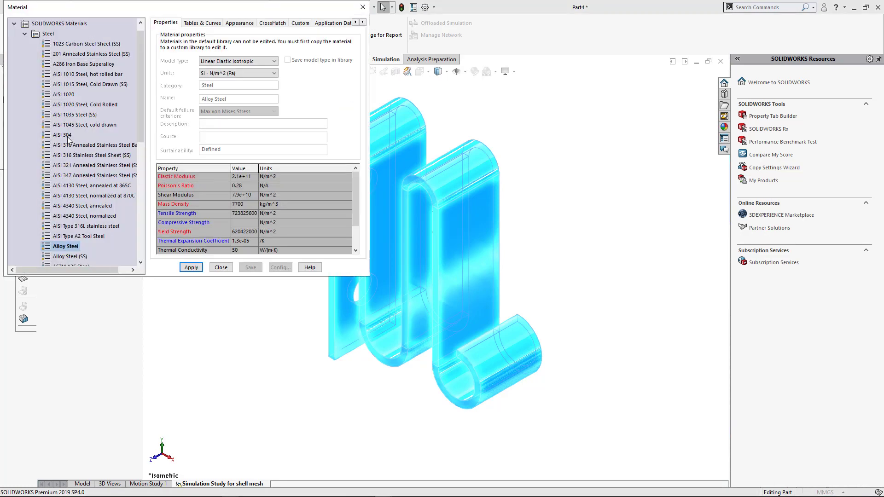
left_click(68, 137)
left_click(192, 268)
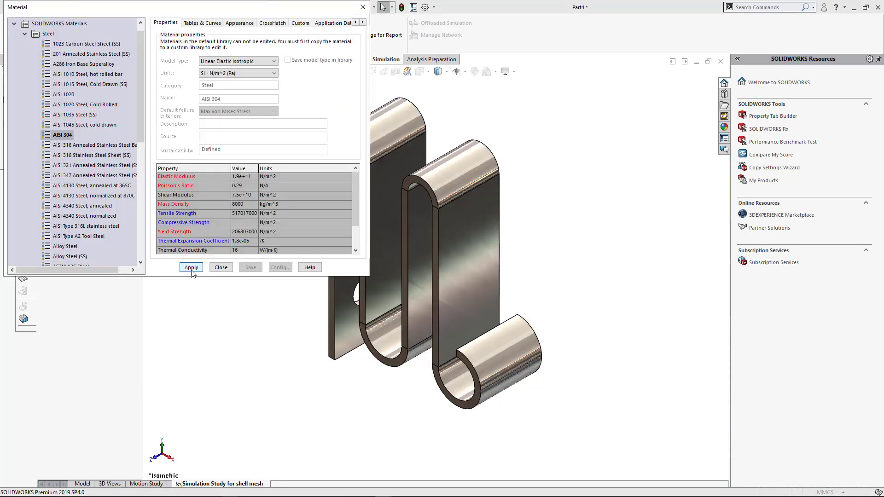
left_click(221, 268)
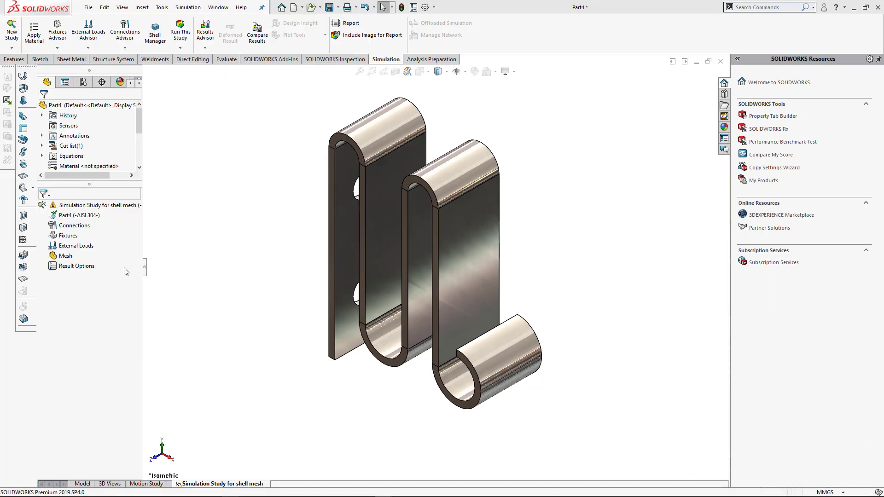
right_click(69, 207)
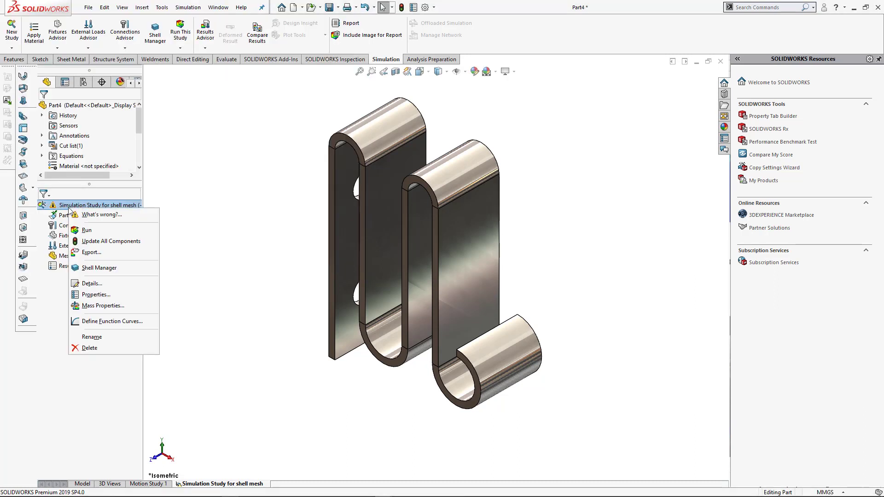
left_click(102, 242)
- Add a Fixed Geometry fixture to the cylindrical faces of the two holes in the first leg
right_click(59, 235)
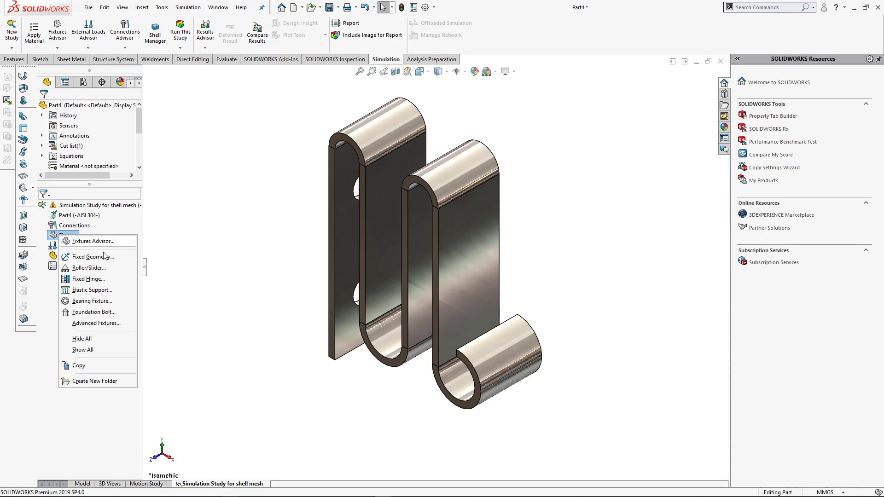
left_click(102, 260)
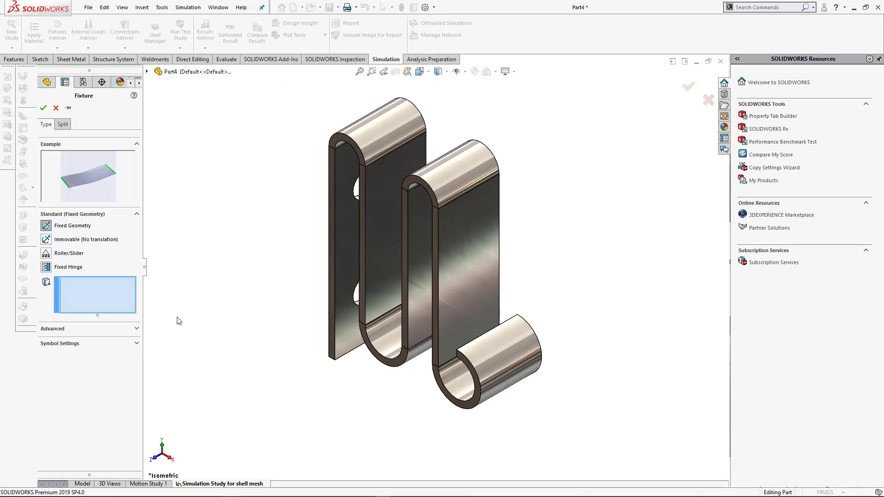
middle_click_drag(178, 317, 278, 382)
left_click(328, 273)
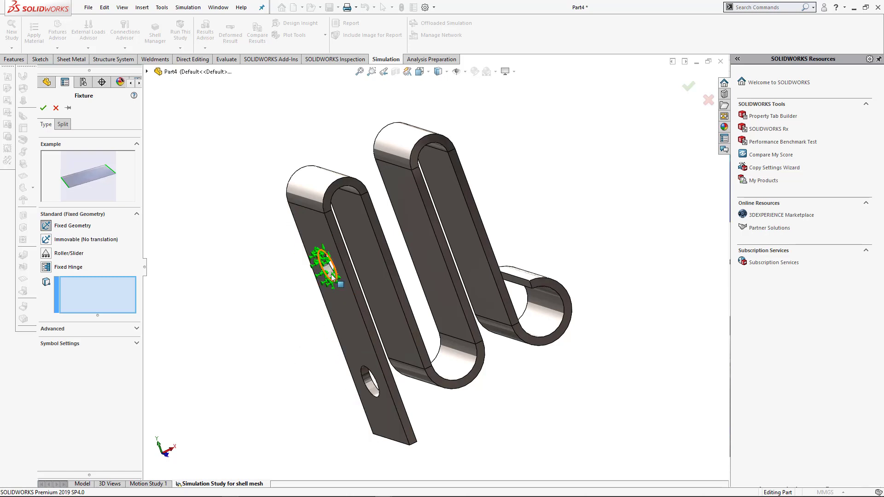
left_click(359, 385)
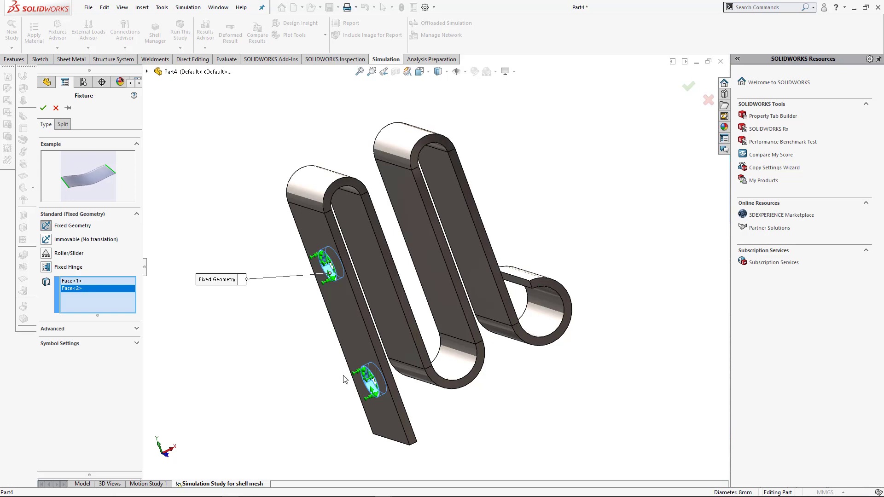
key("ctrl+7")
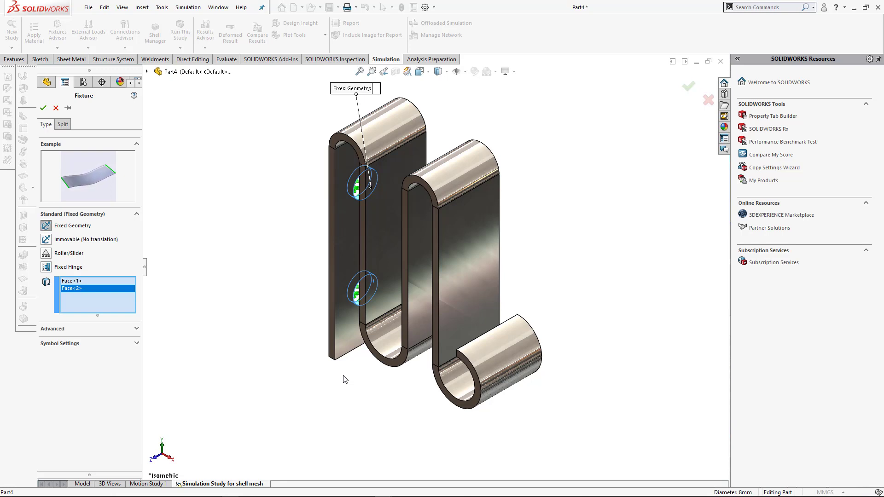
left_click(43, 108)
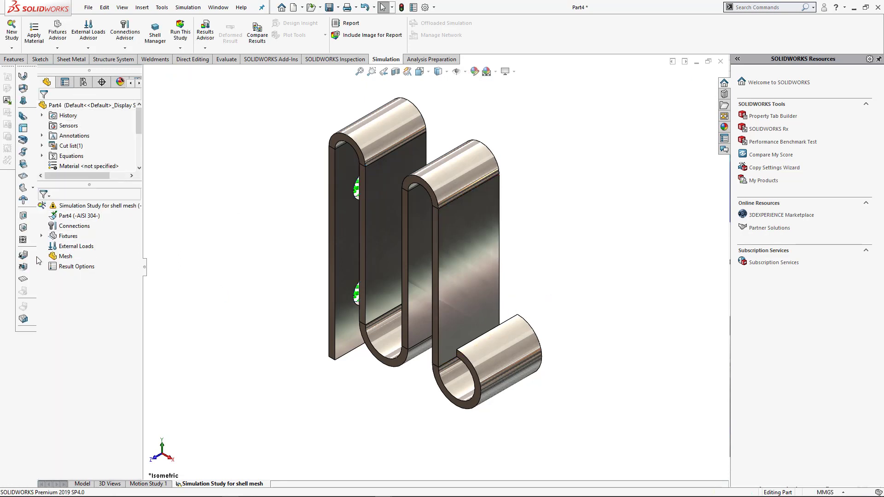
- Define a 10 N force on the inner face of the end curl, directed along the last leg's vertical edge
right_click(69, 246)
left_click(98, 270)
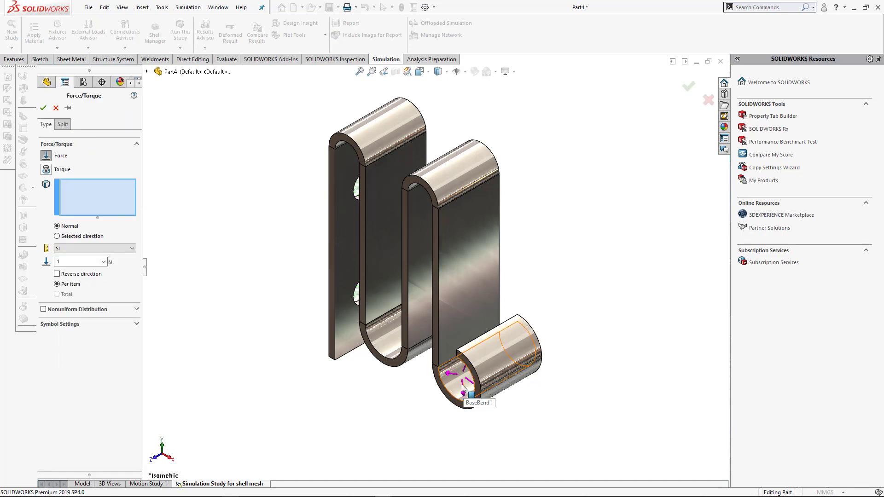
left_click(73, 237)
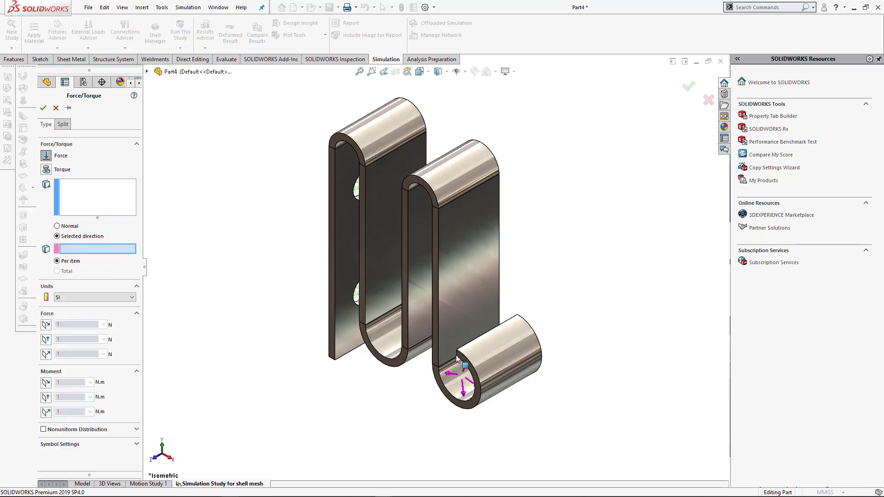
scroll(457, 360, "down", 5)
left_click(408, 310)
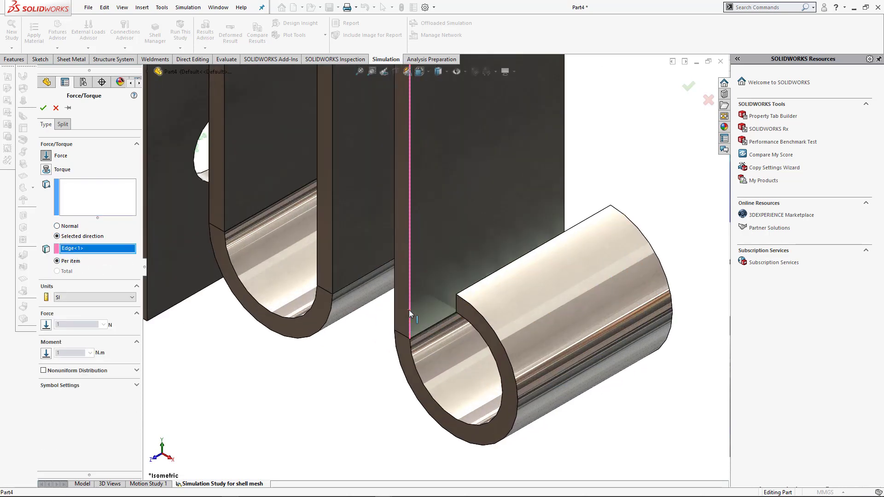
left_click(46, 325)
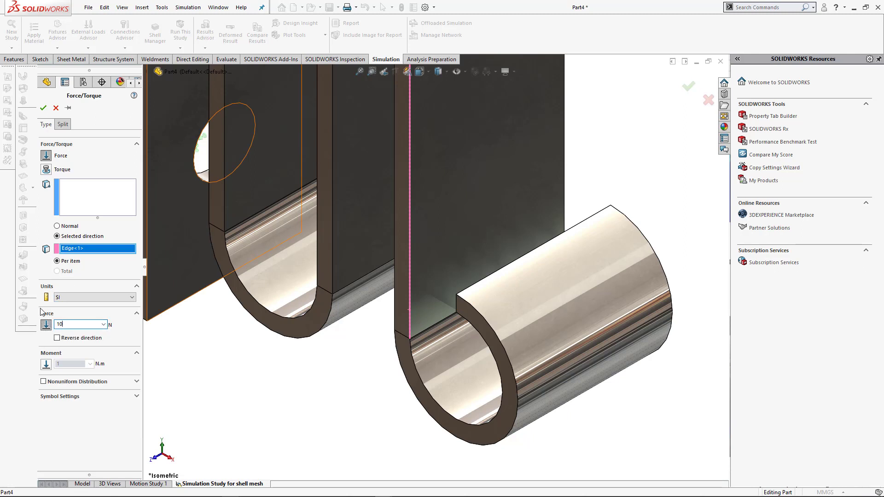
left_click(73, 208)
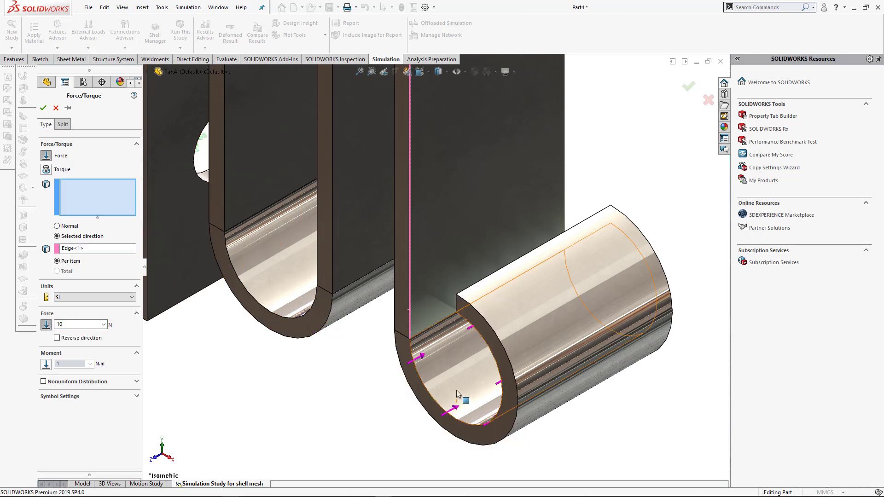
left_click(439, 384)
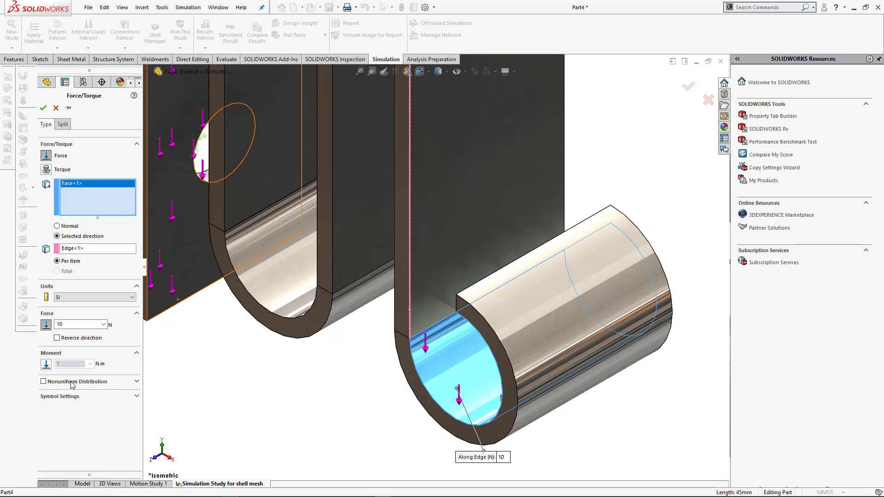
- Set the force symbol size to 300 and accept the force
left_click(66, 400)
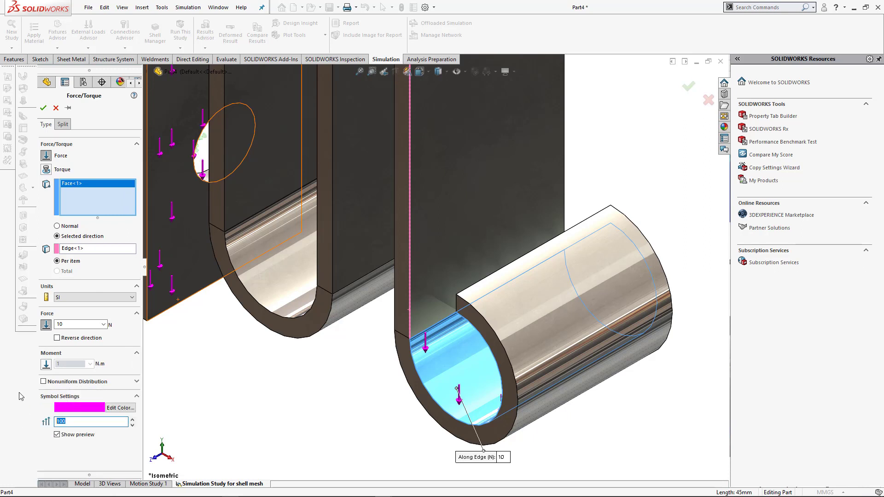
type("0")
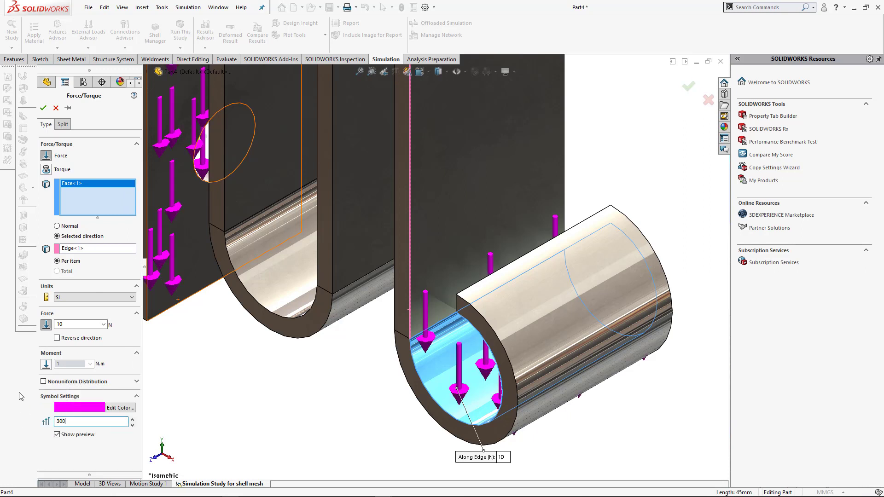
left_click(41, 109)
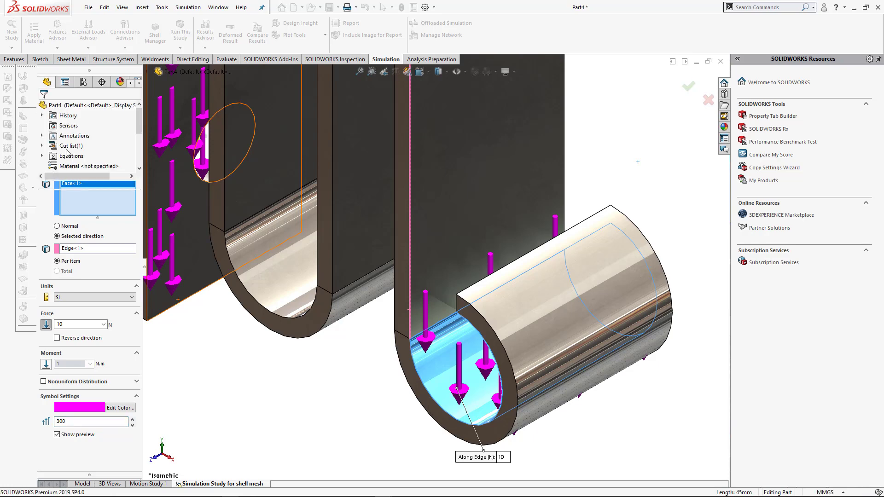
- Mesh the part with a curvature-based mesh at the finest mesh density
scroll(243, 374, "up", 7)
scroll(298, 382, "up", 2)
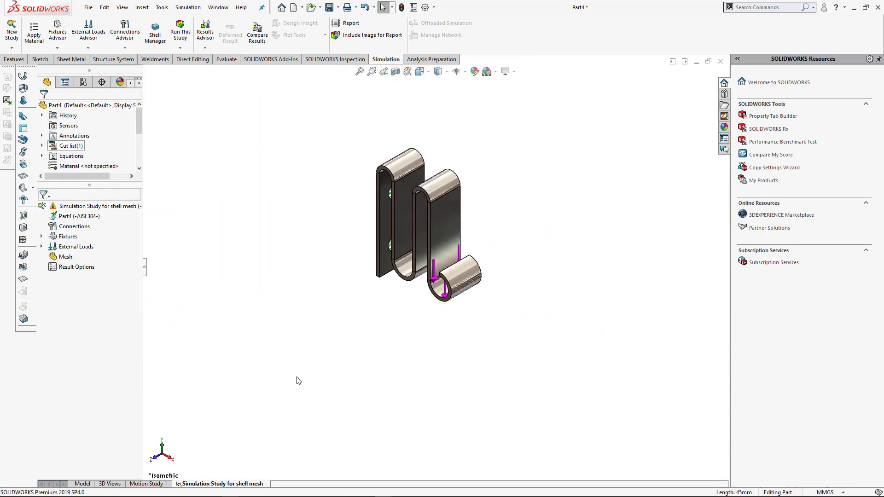
key("space")
scroll(296, 377, "up", 4)
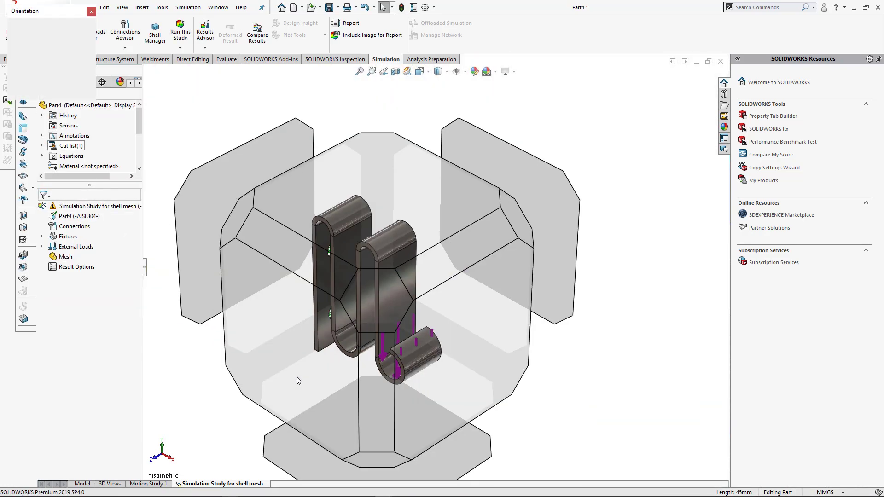
left_click(288, 373)
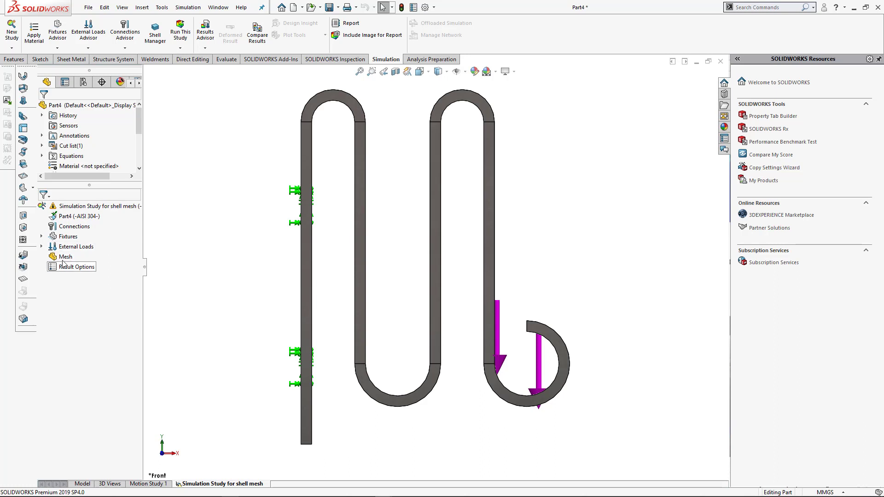
right_click(63, 259)
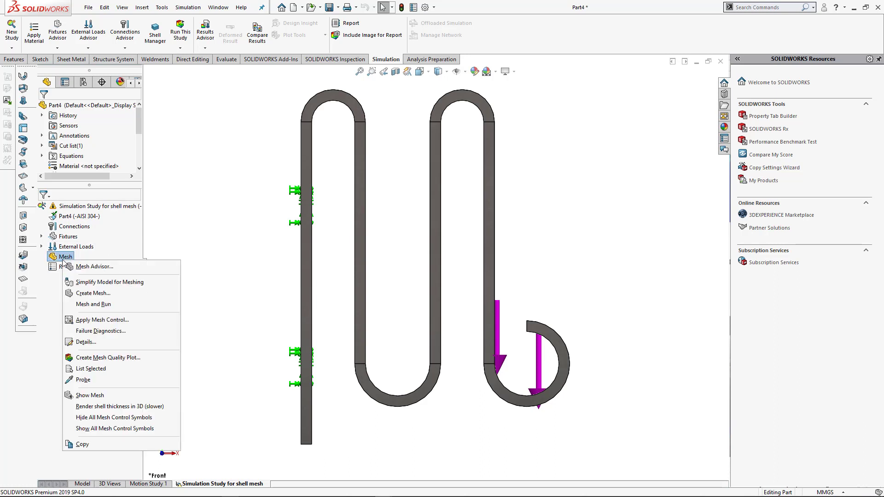
left_click(93, 293)
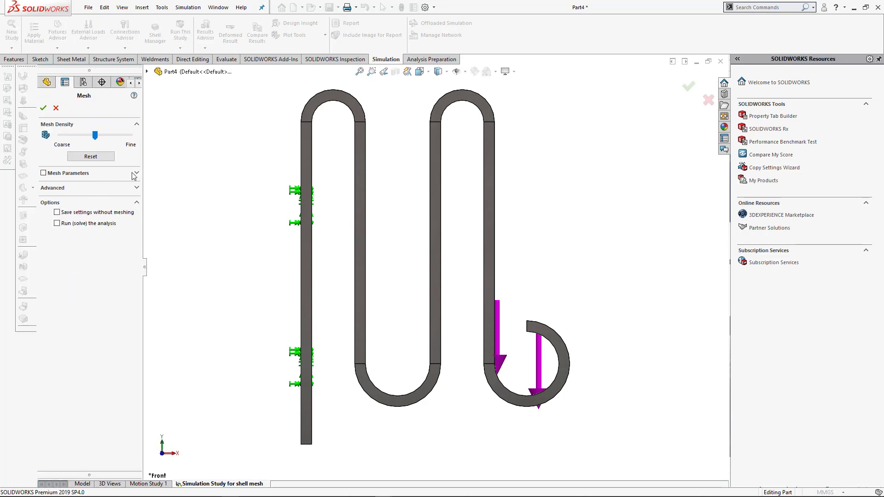
left_click(134, 175)
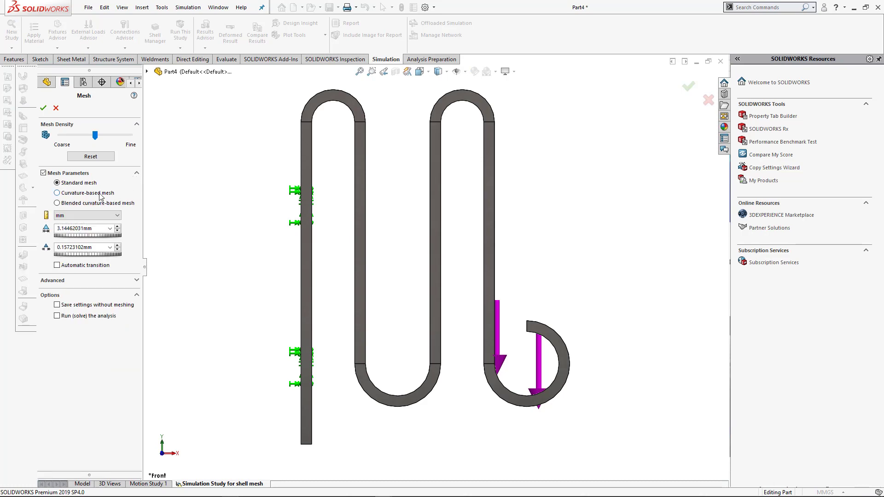
left_click(57, 193)
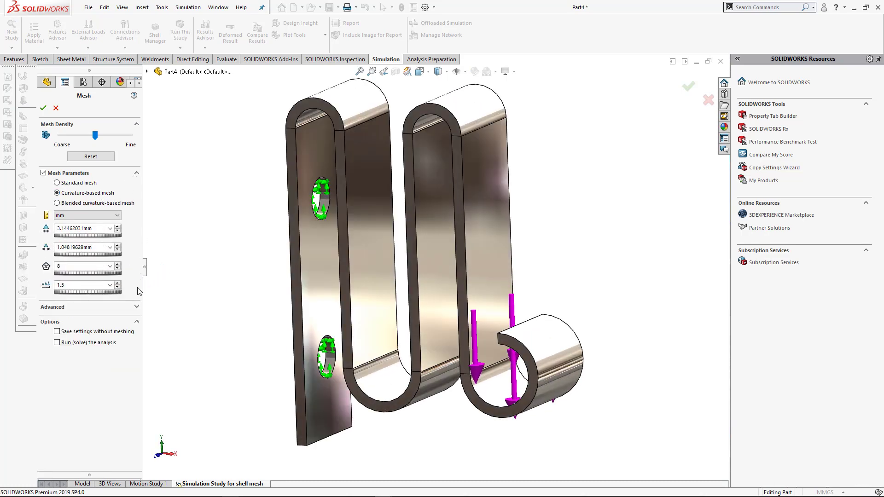
left_click(133, 309)
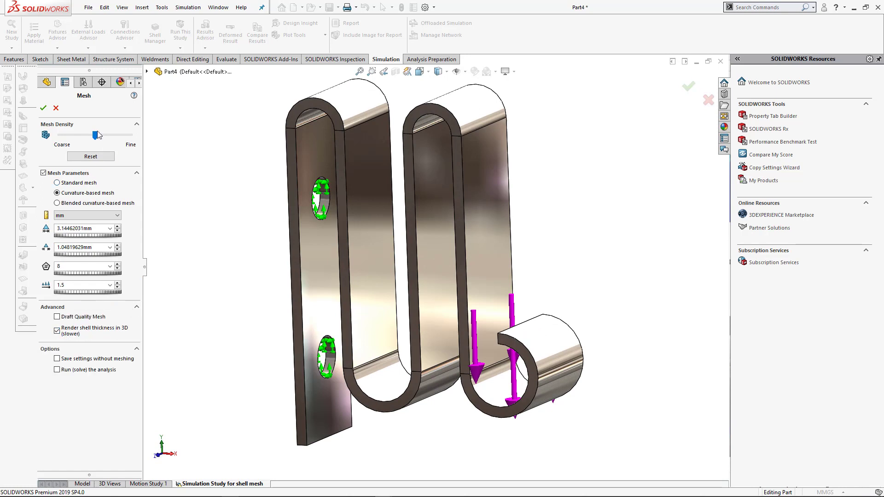
left_click_drag(97, 135, 129, 143)
left_click(43, 109)
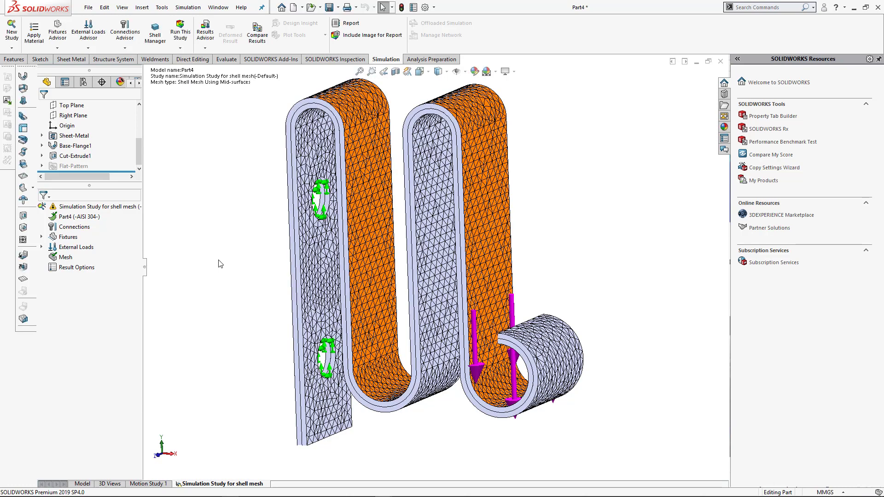
- Apply a mesh control with 0.5 mm element size to the outer faces of the two upper bends and remesh the part
key("ctrl+7")
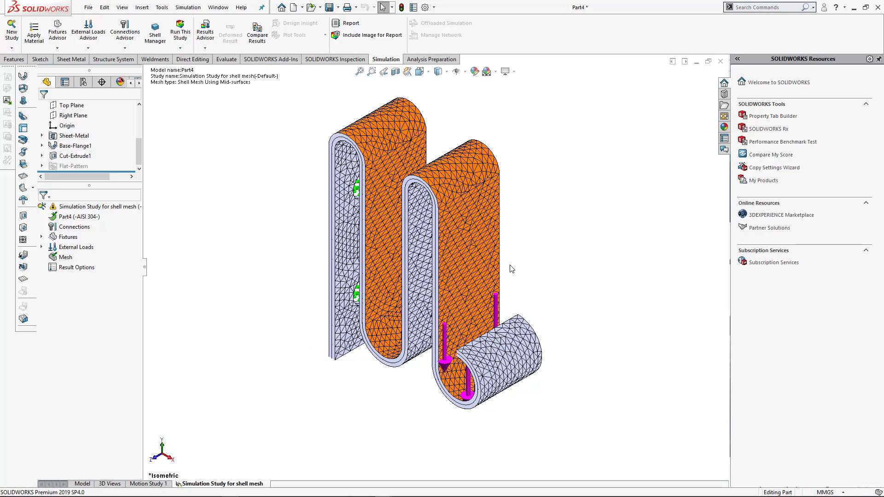
middle_click_drag(602, 244, 632, 303)
key("ctrl+7")
right_click(64, 258)
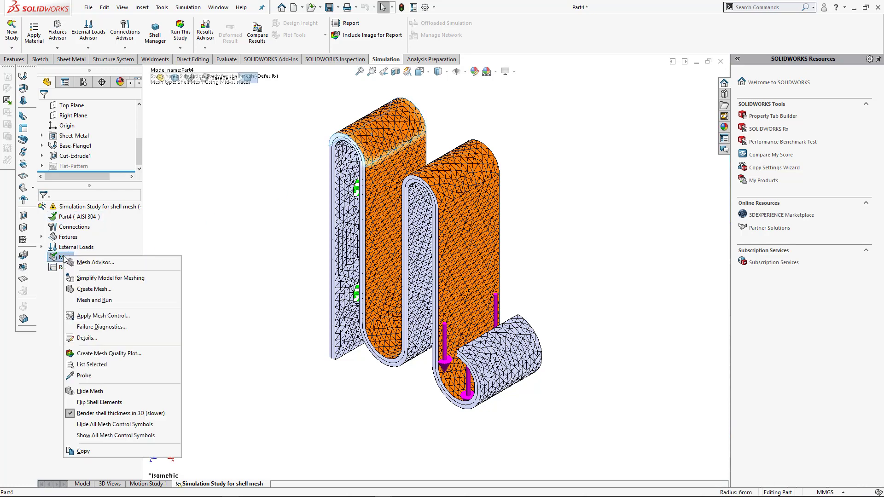
left_click(109, 318)
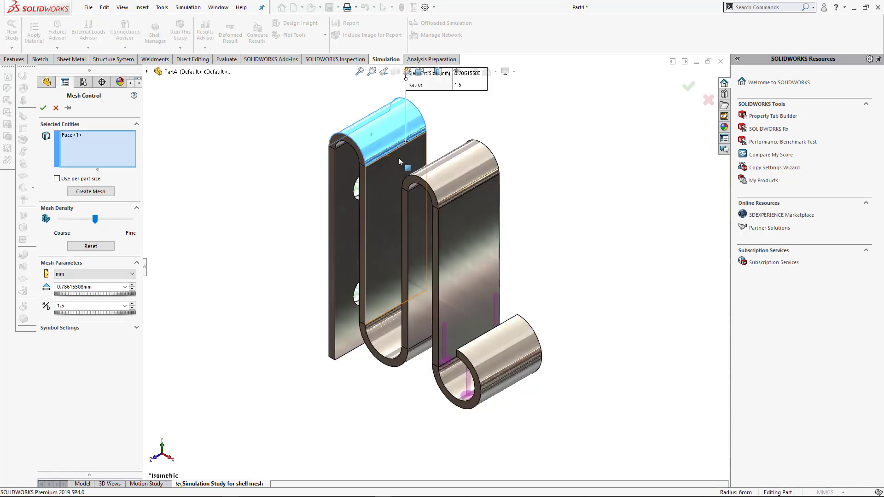
left_click(464, 173)
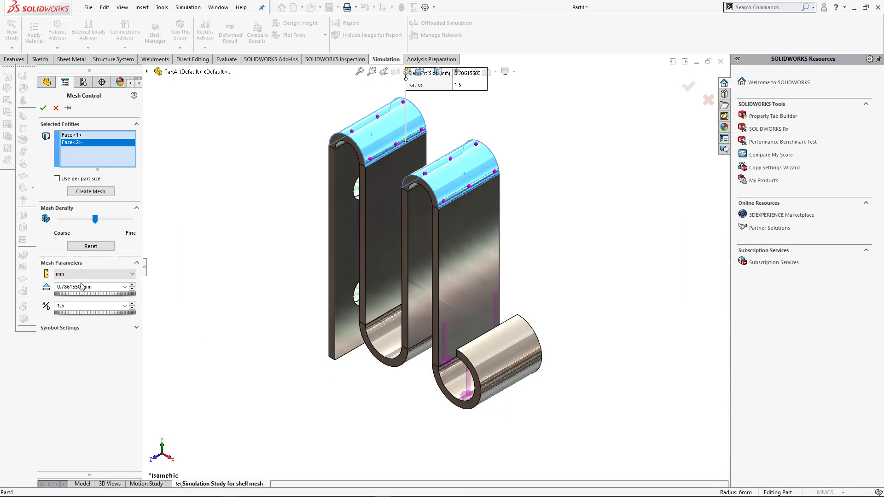
left_click_drag(99, 286, 25, 287)
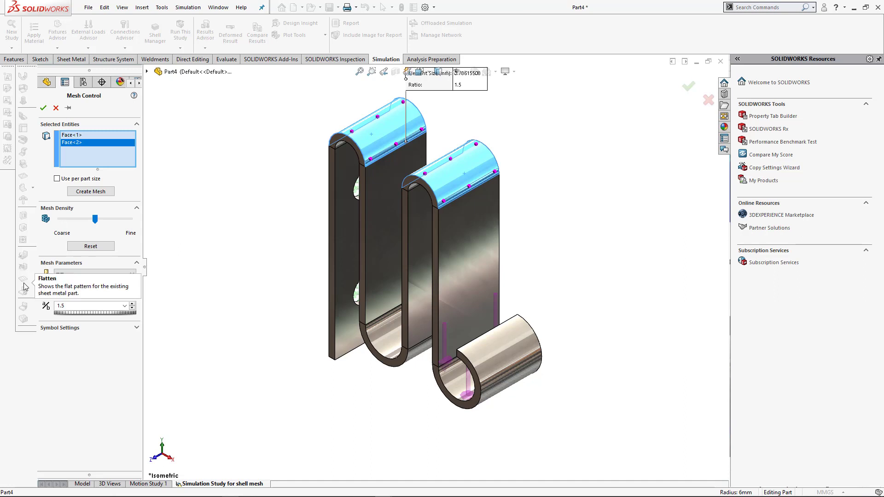
type("1")
left_click(94, 376)
type("0.5")
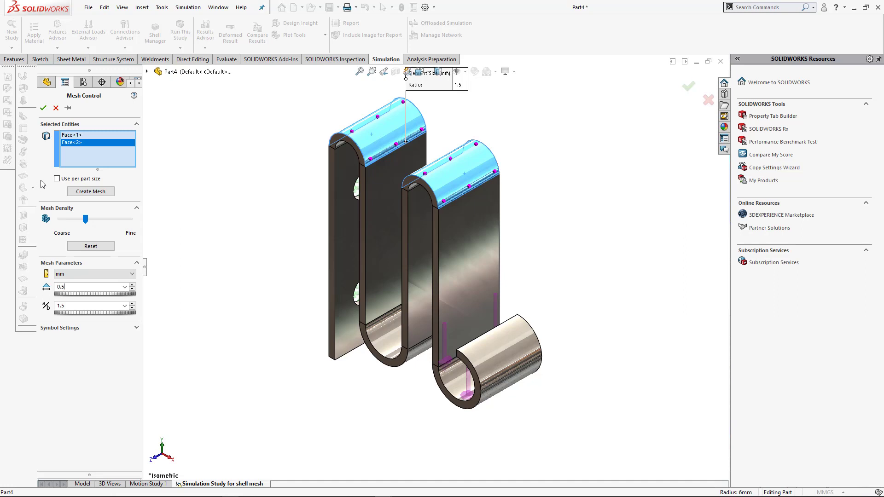
left_click(96, 191)
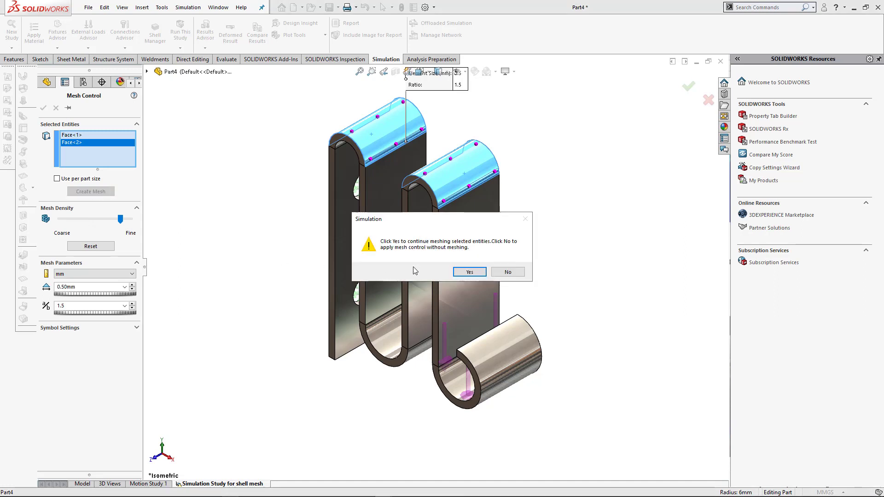
left_click(463, 269)
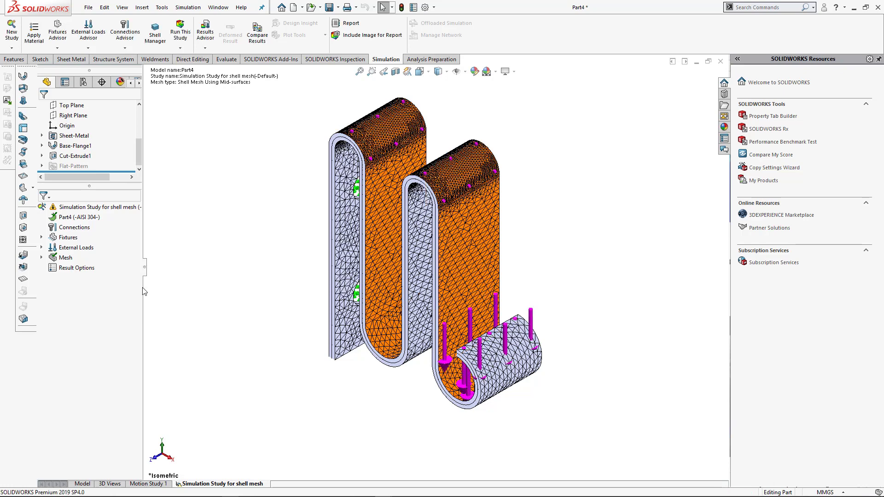
- Run the shell mesh study
right_click(61, 258)
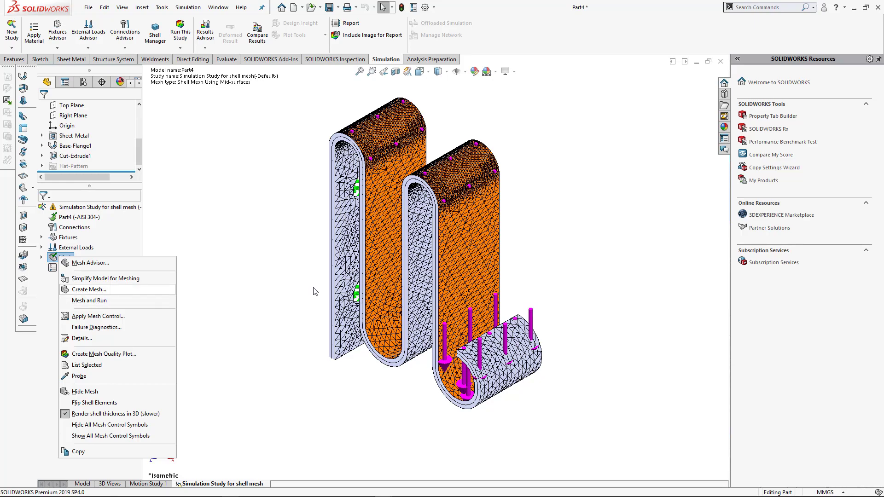
key("Escape")
middle_click_drag(573, 309, 575, 332)
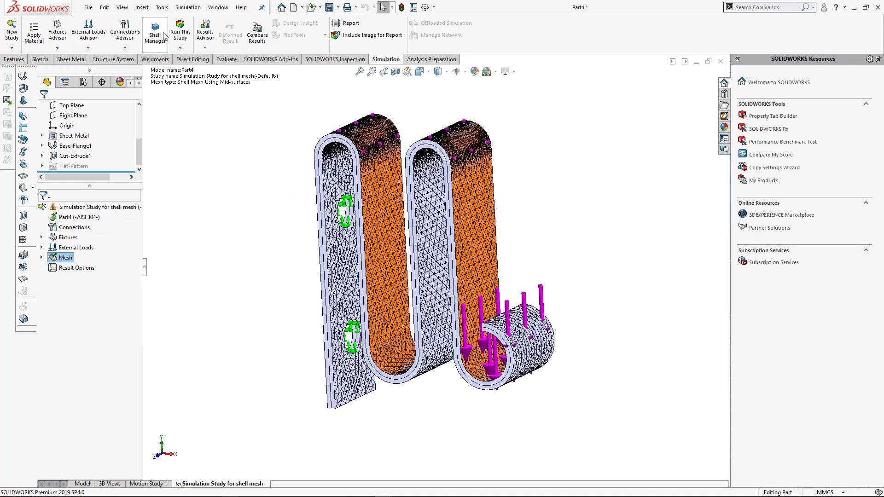
left_click(180, 33)
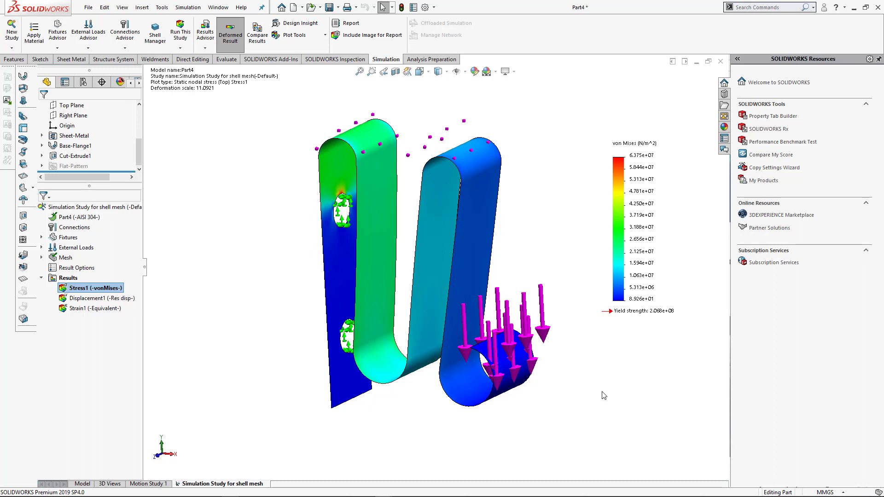
- Edit the von Mises stress plot's settings to superimpose the translucent model on the deformed shape
key("ctrl+7")
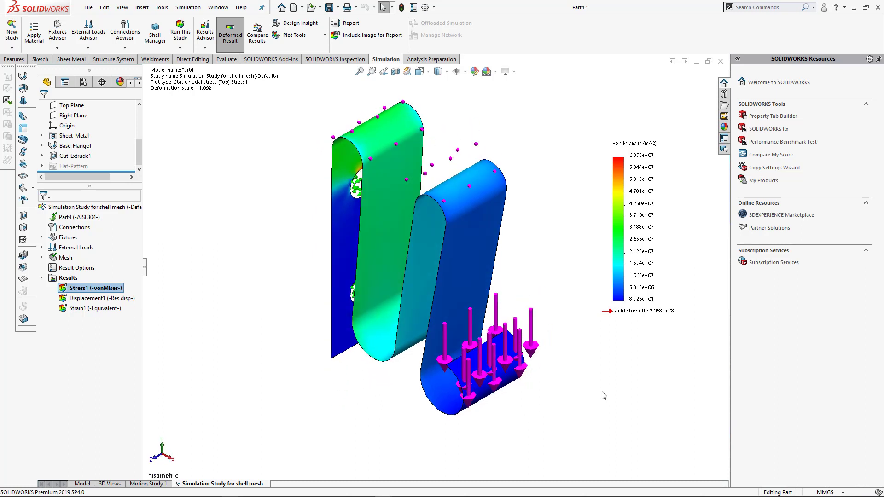
left_click(76, 288)
key("Return")
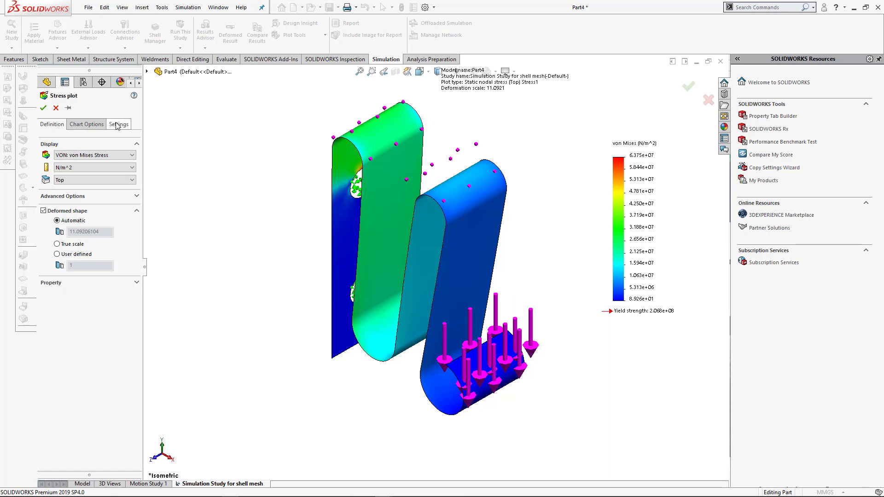
left_click(118, 124)
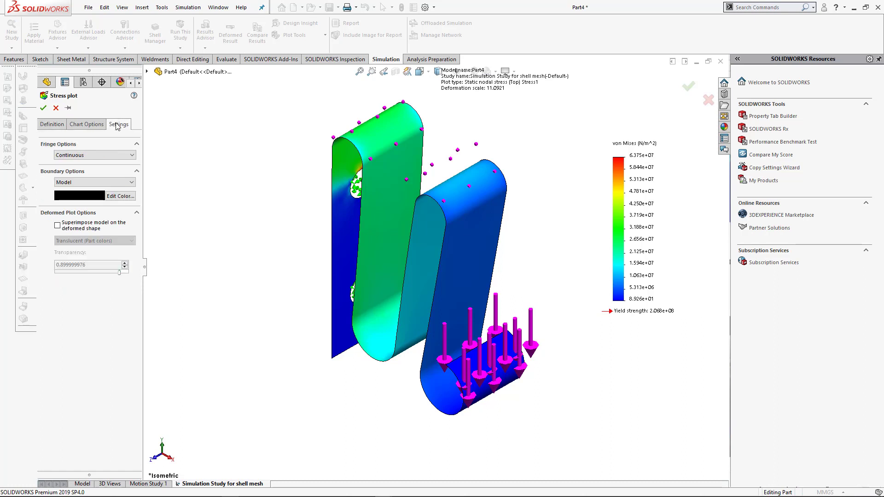
left_click(58, 225)
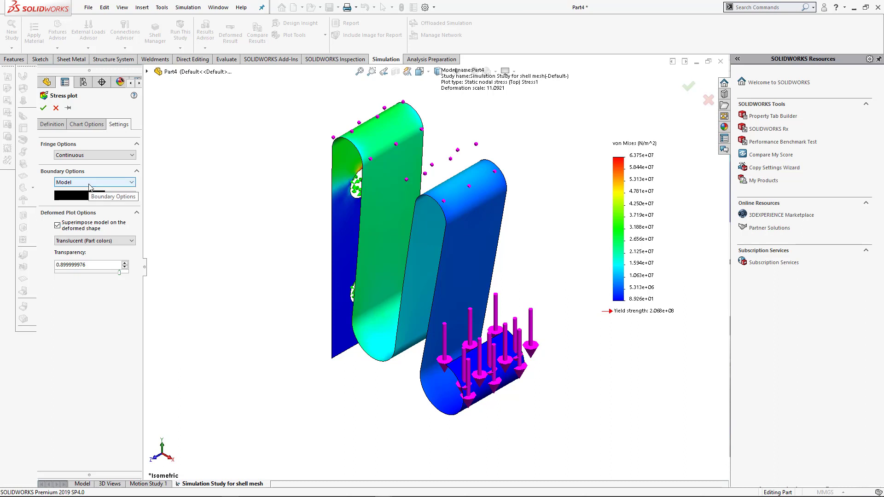
- Set the stress plot's model boundary color to grey and accept the plot settings
left_click(120, 197)
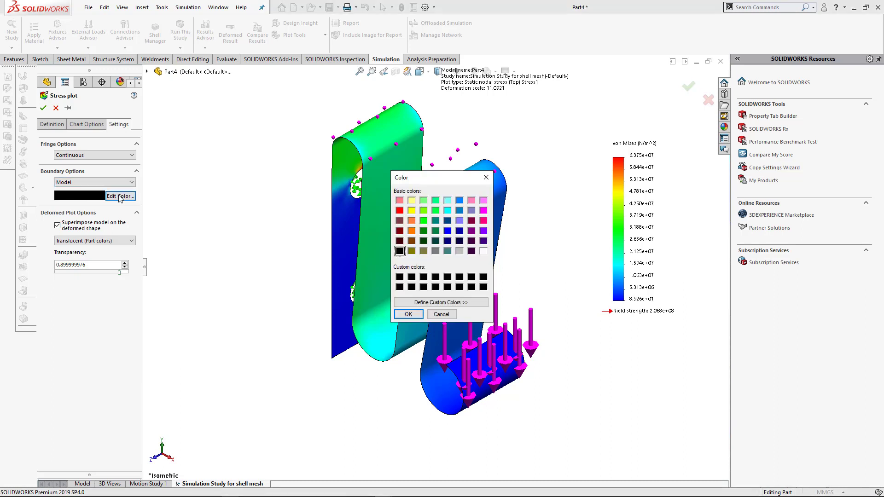
left_click(437, 250)
left_click(408, 314)
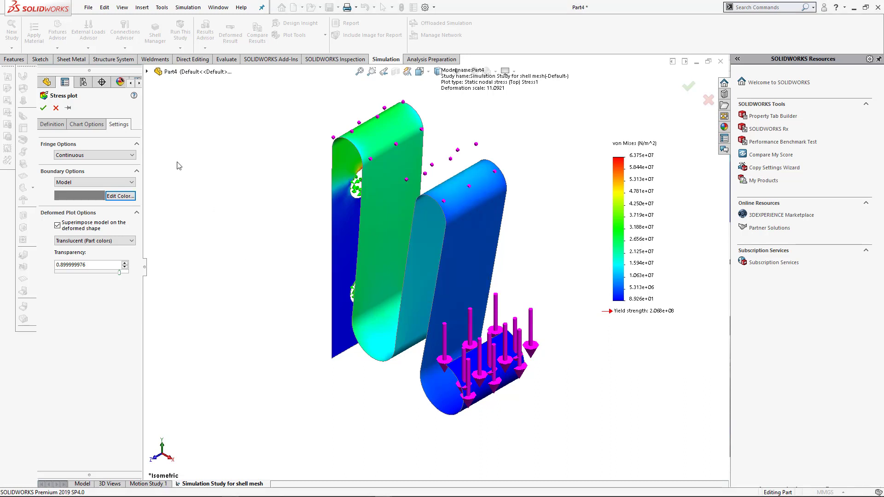
left_click(44, 108)
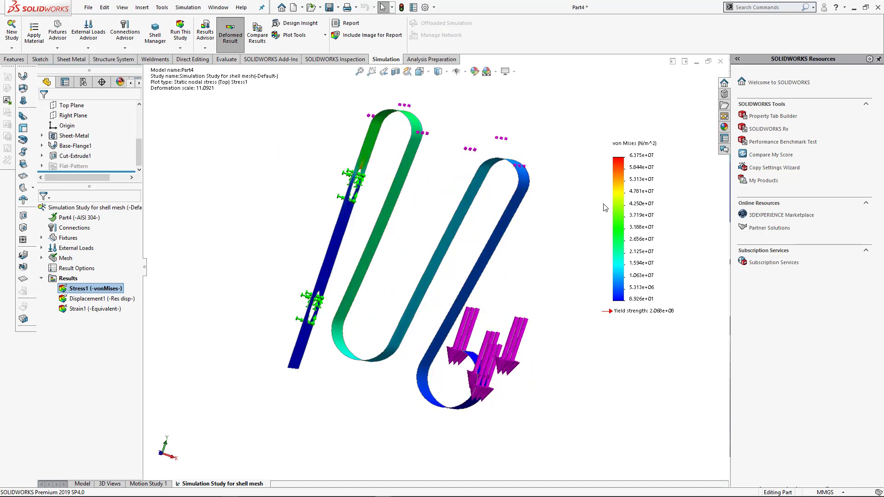
double_click(638, 190)
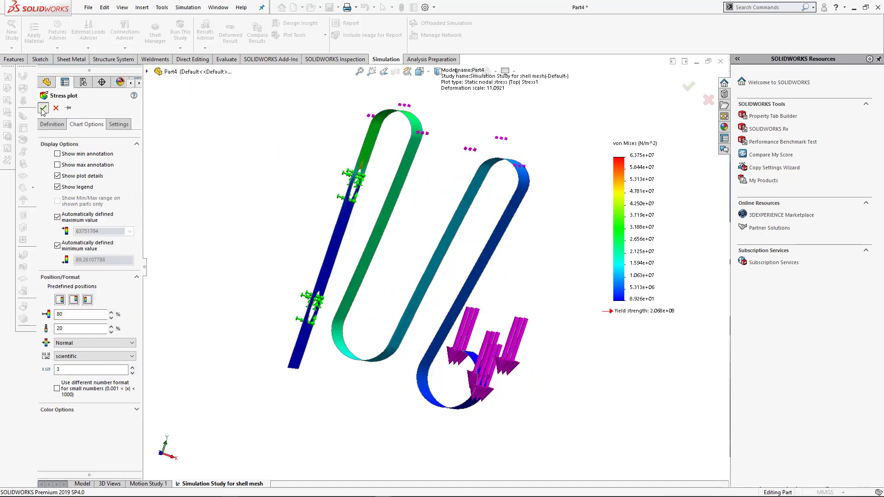
left_click(43, 108)
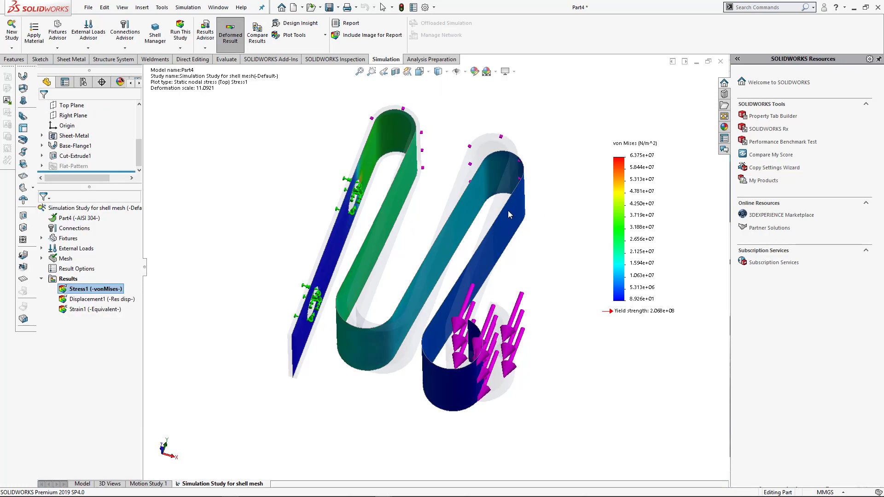
- Animate the von Mises stress plot and examine the deformation against the undeformed model in front and isometric views
key("ctrl+7")
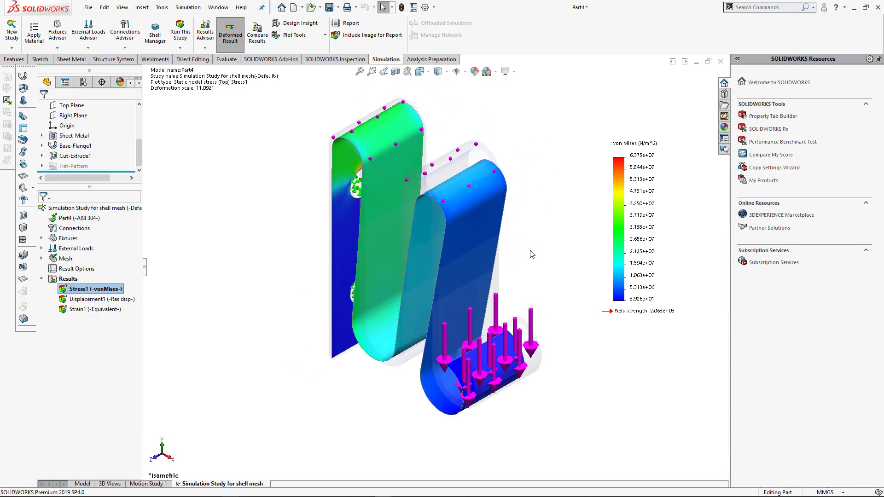
middle_click_drag(532, 254, 597, 221)
key("space")
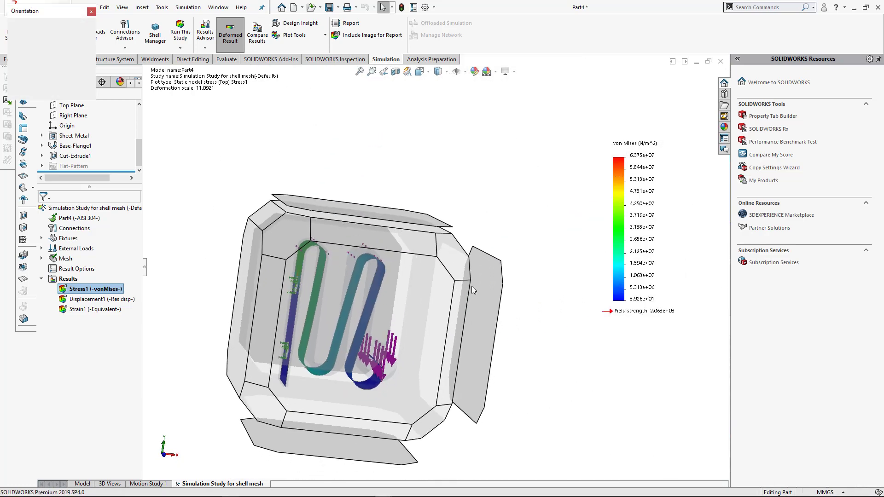
left_click(425, 306)
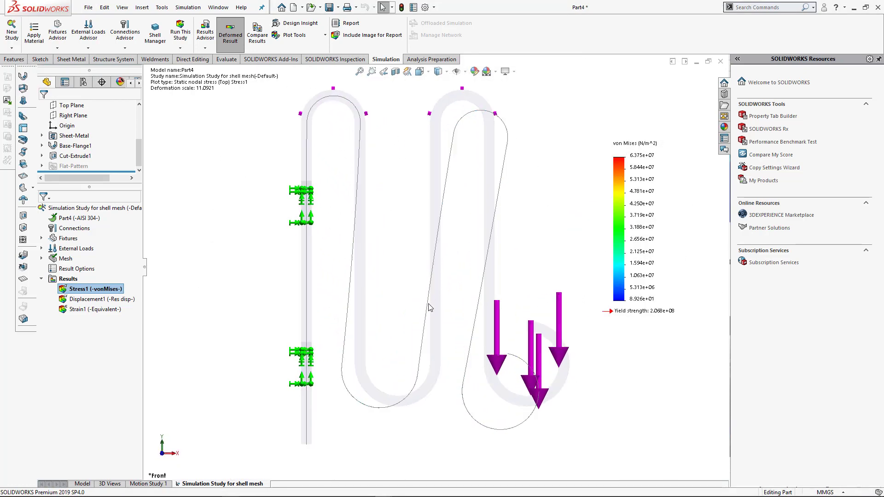
right_click(99, 289)
left_click(107, 141)
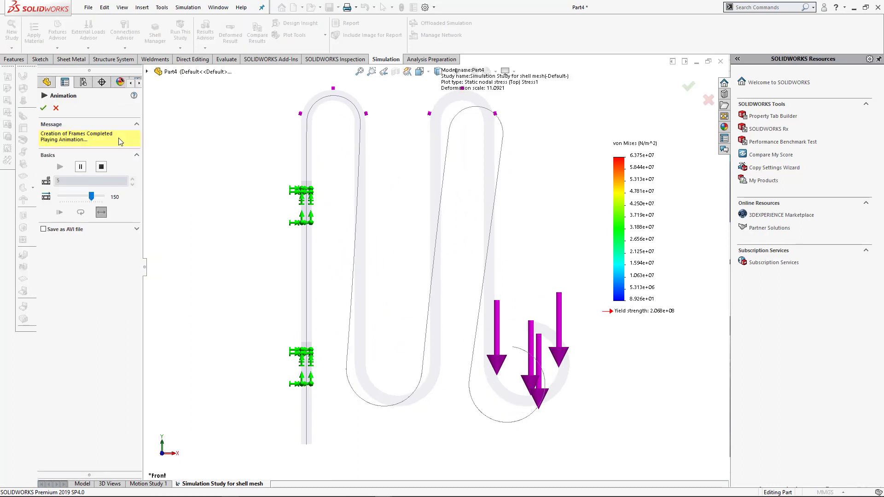
scroll(410, 243, "up", 3)
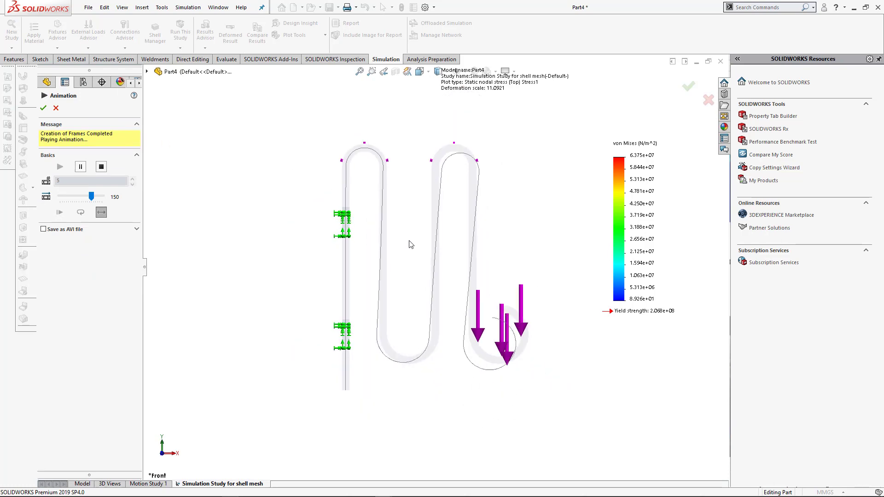
key("ctrl+7")
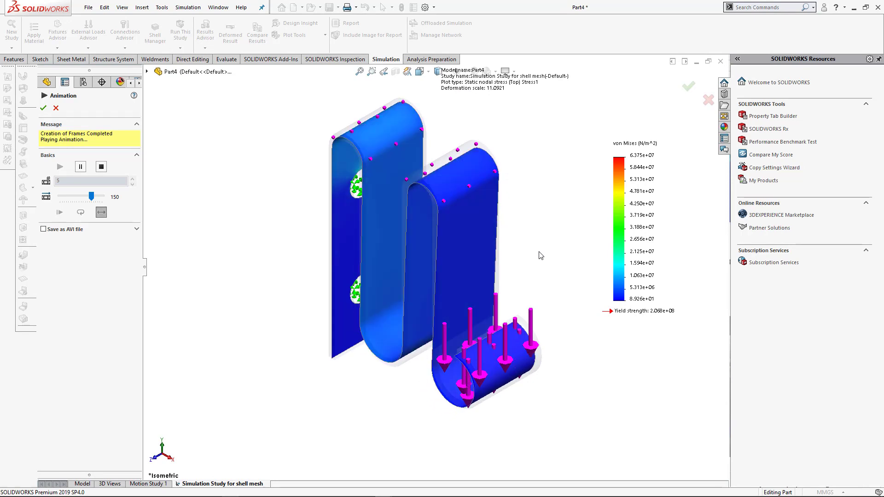
scroll(407, 130, "down", 2)
scroll(407, 129, "down", 2)
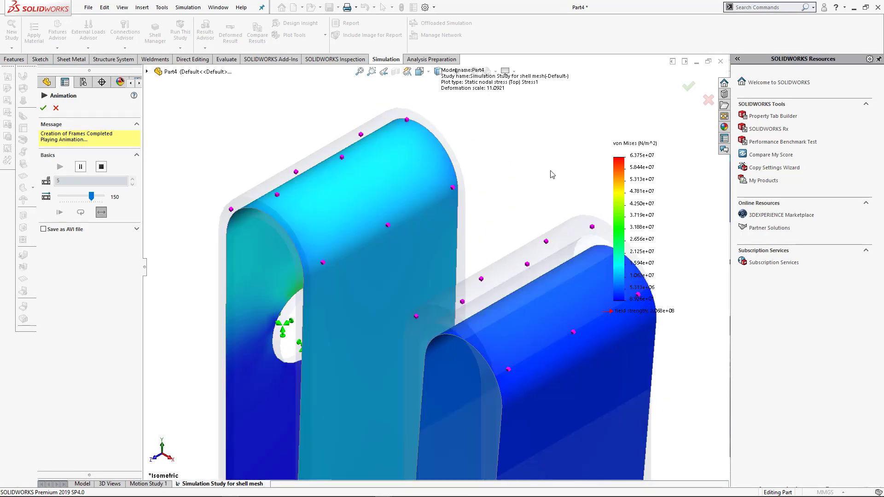
left_click(43, 108)
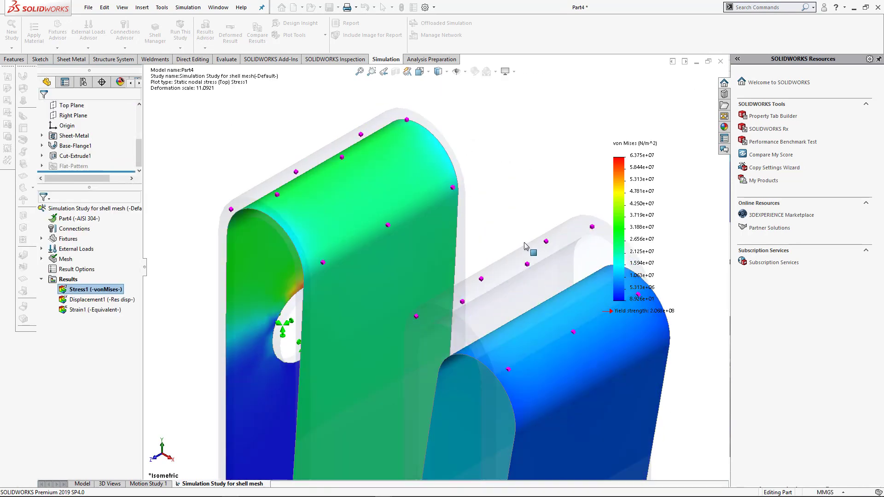
- Set the number format of the von Mises stress legend to floating
scroll(529, 247, "up", 3)
scroll(507, 316, "down", 2)
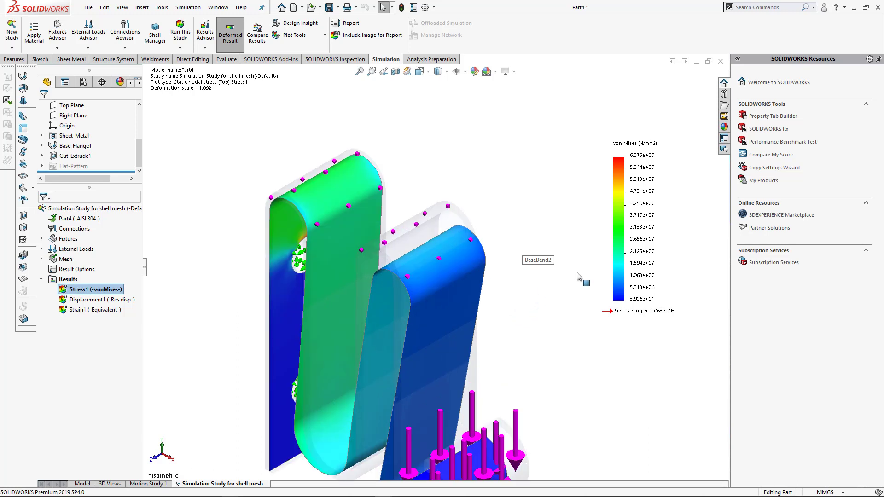
double_click(643, 228)
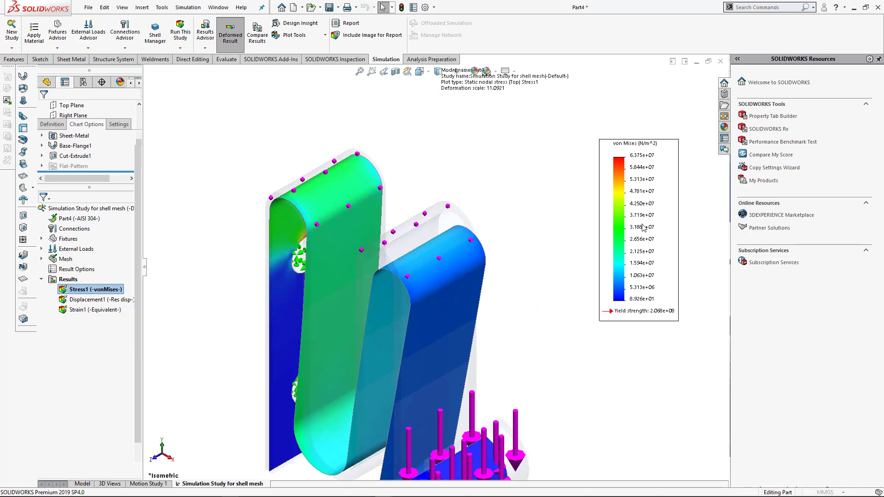
left_click(72, 359)
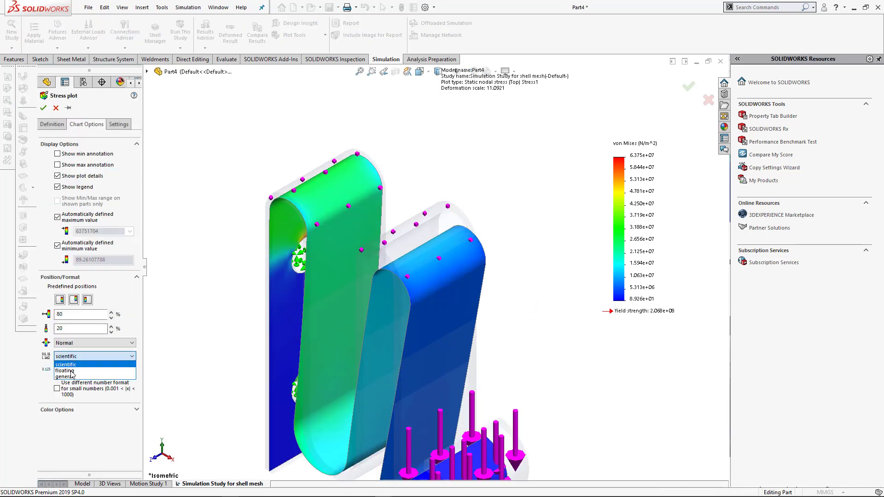
left_click(71, 371)
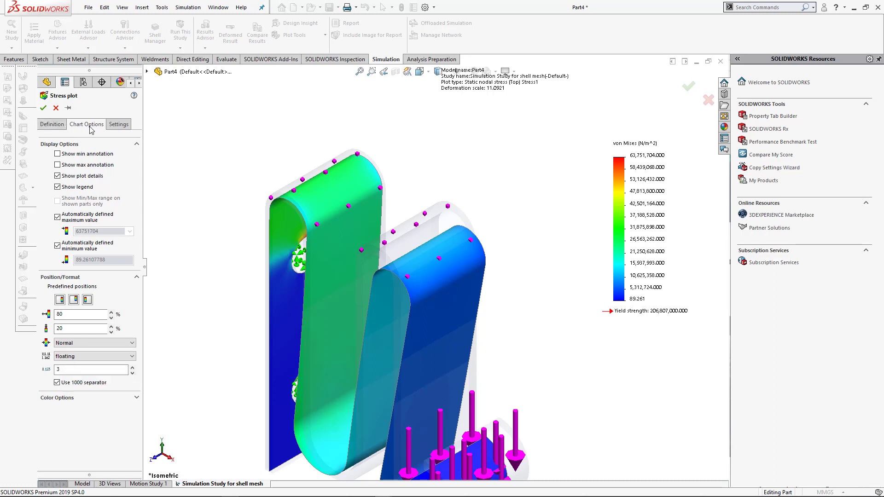
- Set the stress plot's units to N/mm^2 (MPa) and accept the plot
left_click(52, 124)
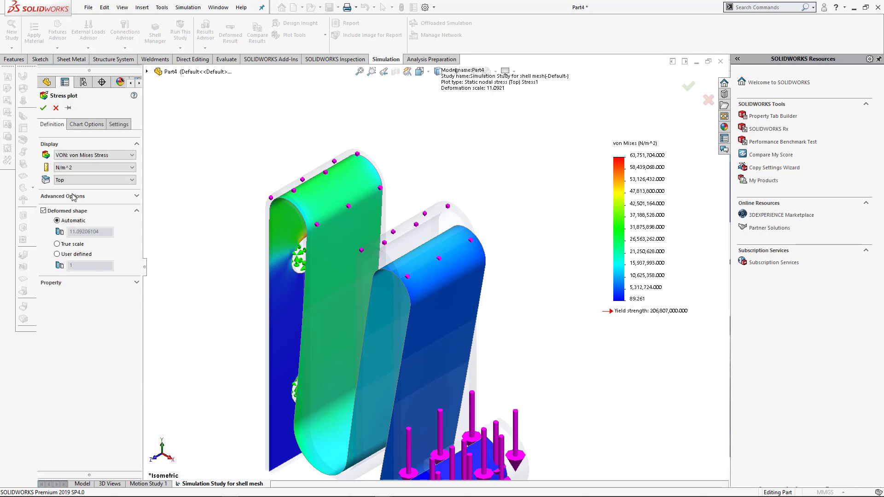
left_click(74, 167)
left_click(76, 195)
left_click(44, 108)
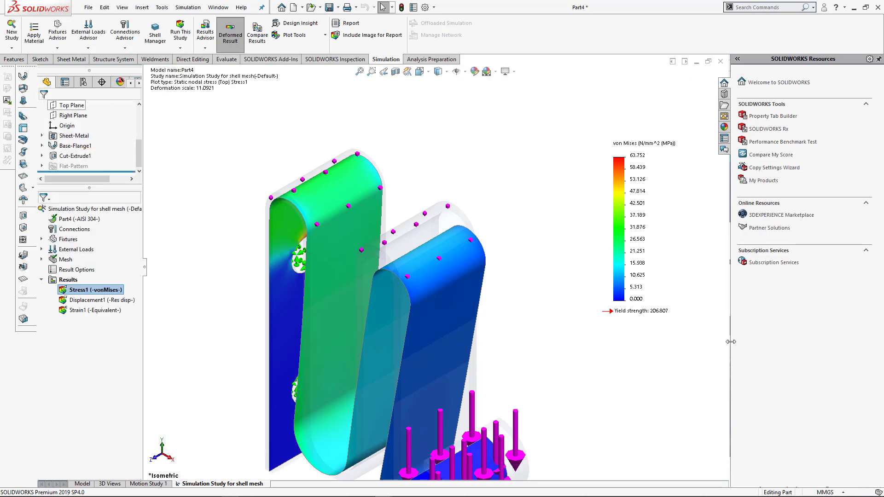
- Show the displacement plot briefly and return to the von Mises stress plot in the isometric view
middle_click_drag(524, 365, 596, 303)
key("ctrl+1")
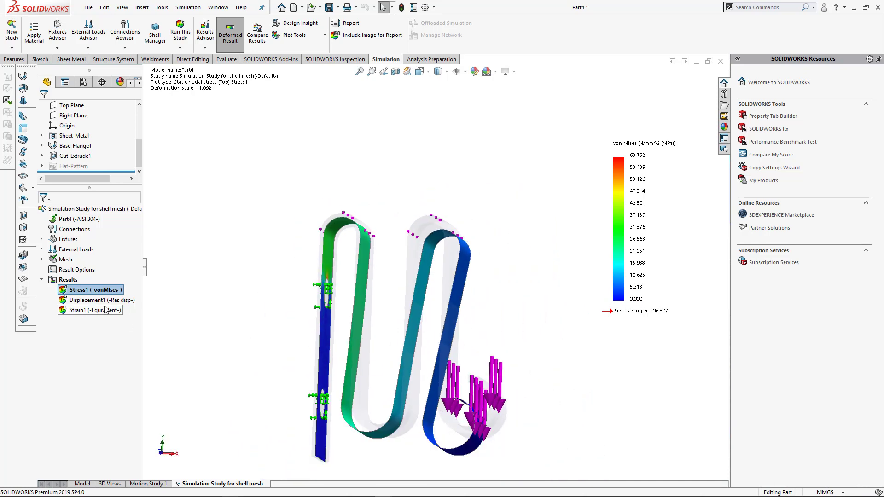
double_click(98, 301)
double_click(94, 291)
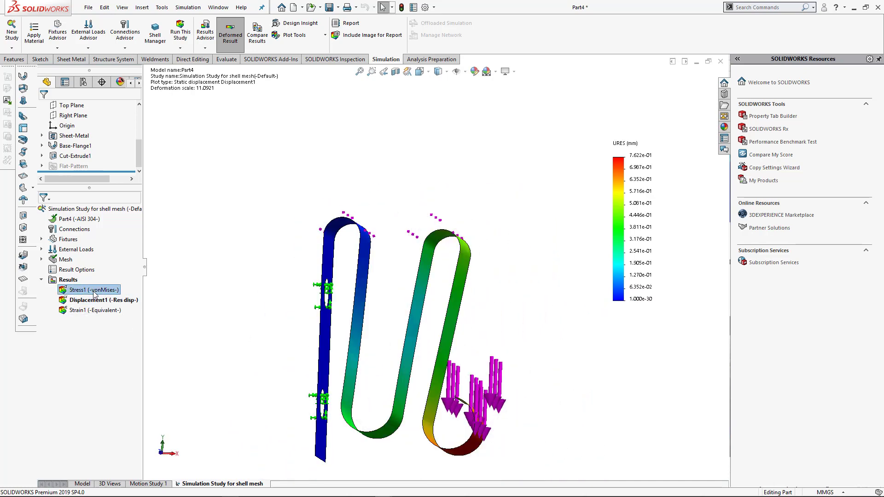
middle_click_drag(495, 401, 463, 397)
key("ctrl+7")
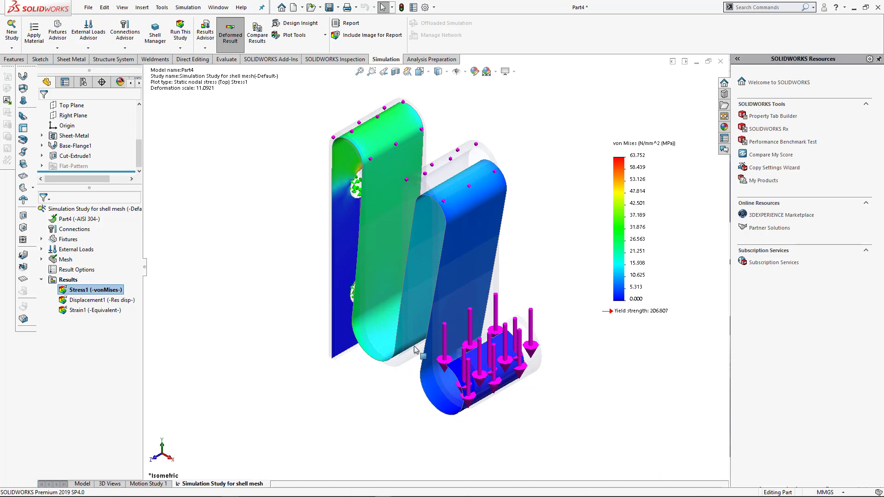
- Set the stress plot's deformed shape to true scale and accept the definition
right_click(89, 290)
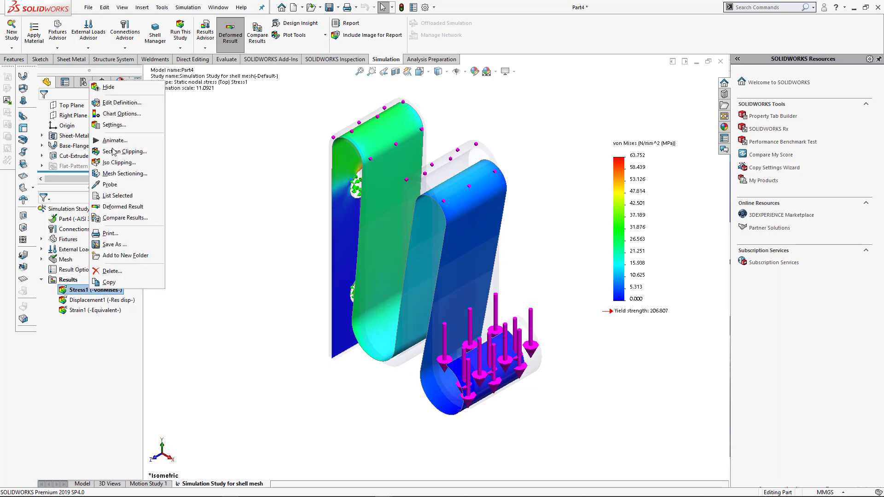
left_click(119, 103)
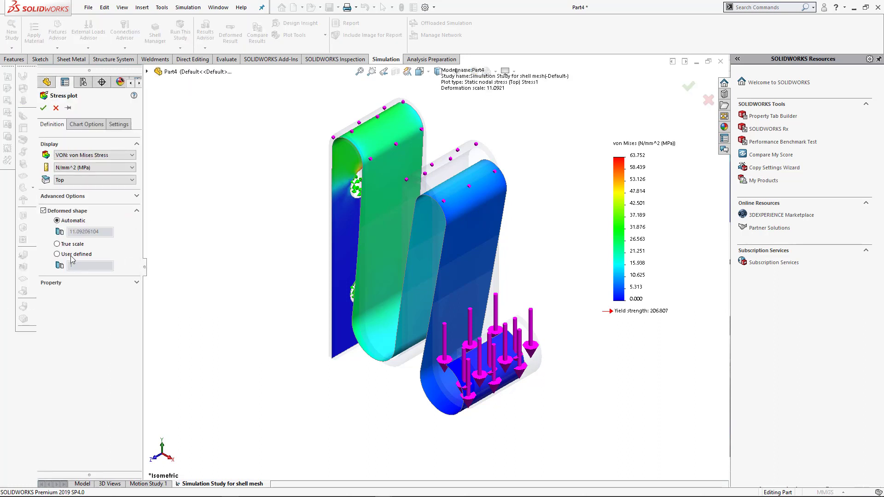
left_click(44, 108)
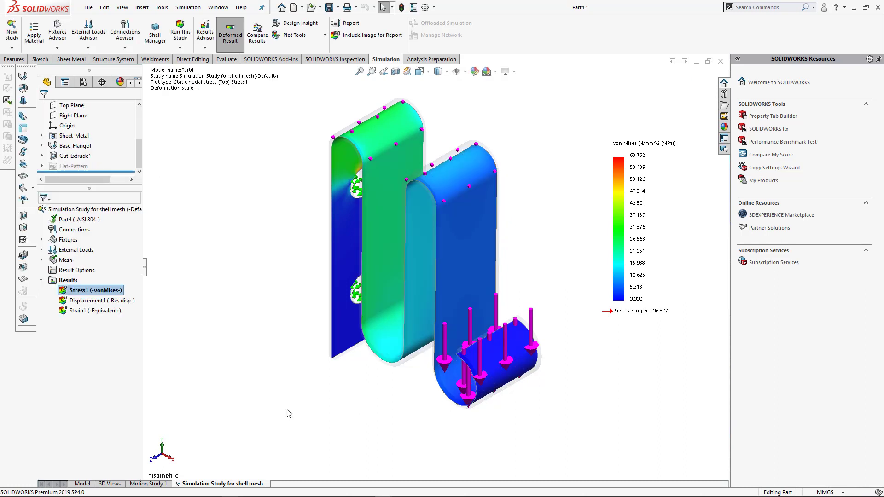
- Play the animation of the true-scale stress plot, inspect the deformation from the front, and return to the isometric view
right_click(101, 290)
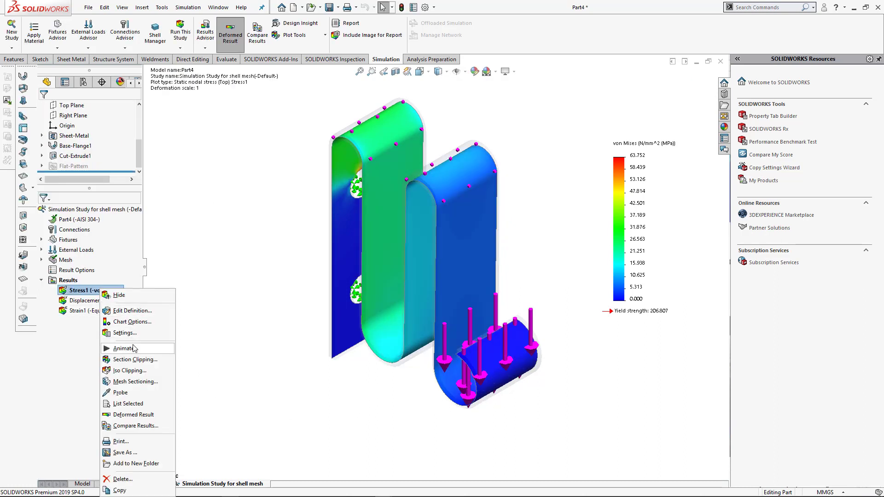
left_click(125, 349)
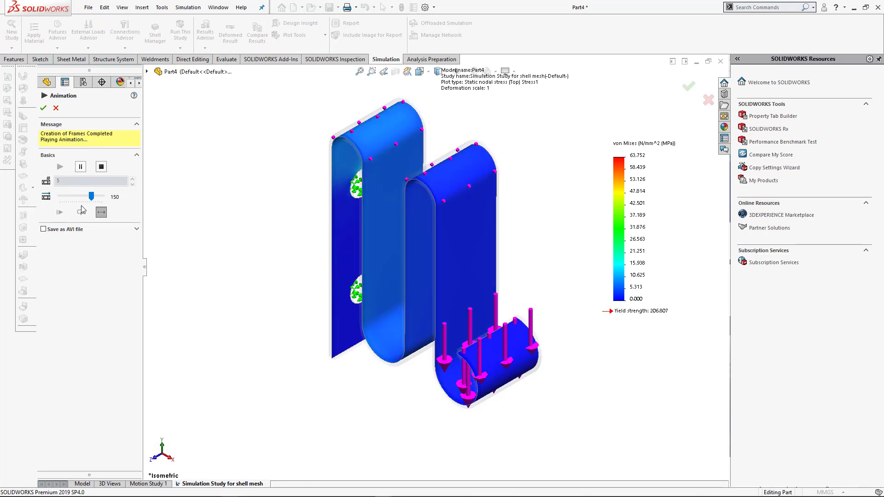
middle_click_drag(310, 352, 361, 297)
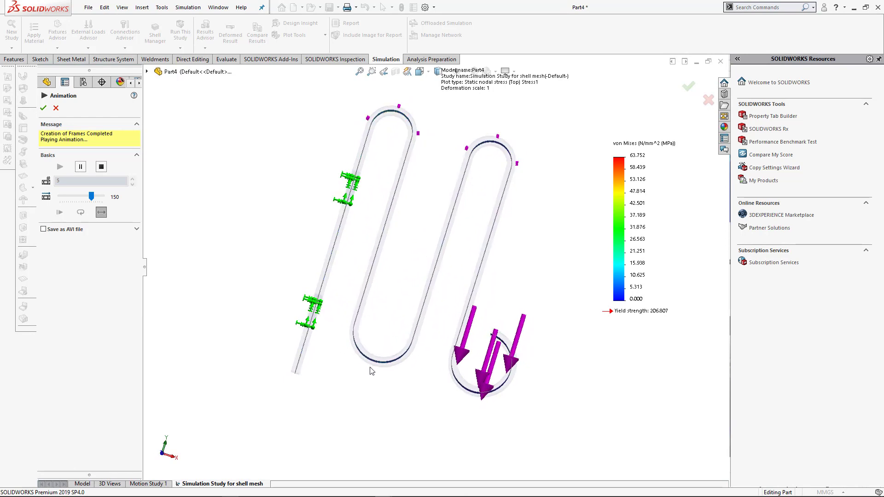
middle_click_drag(370, 367, 369, 397)
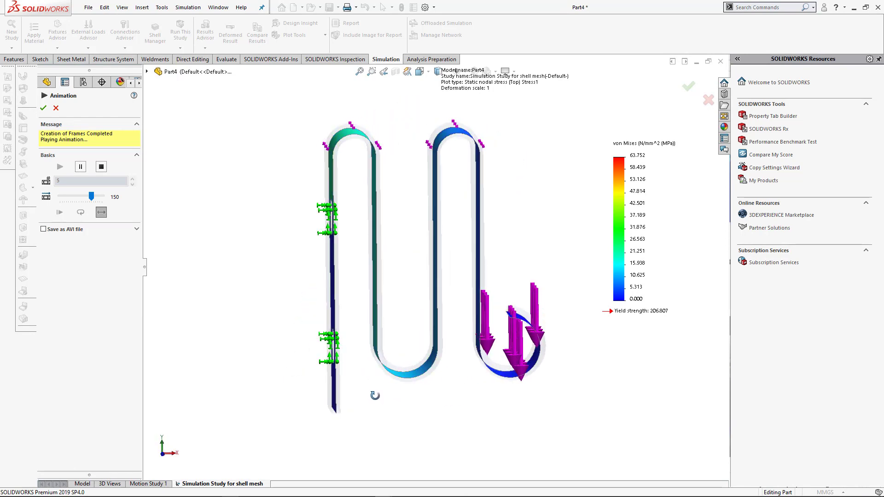
key("space")
left_click(390, 386)
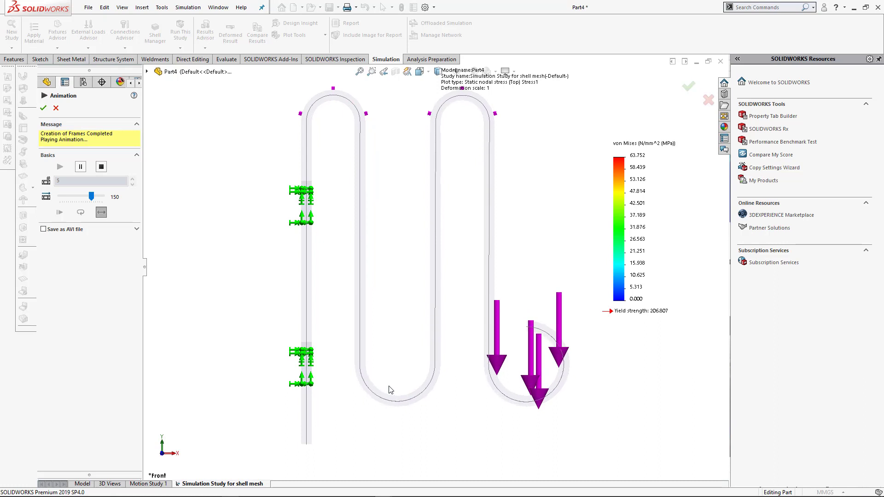
left_click(44, 108)
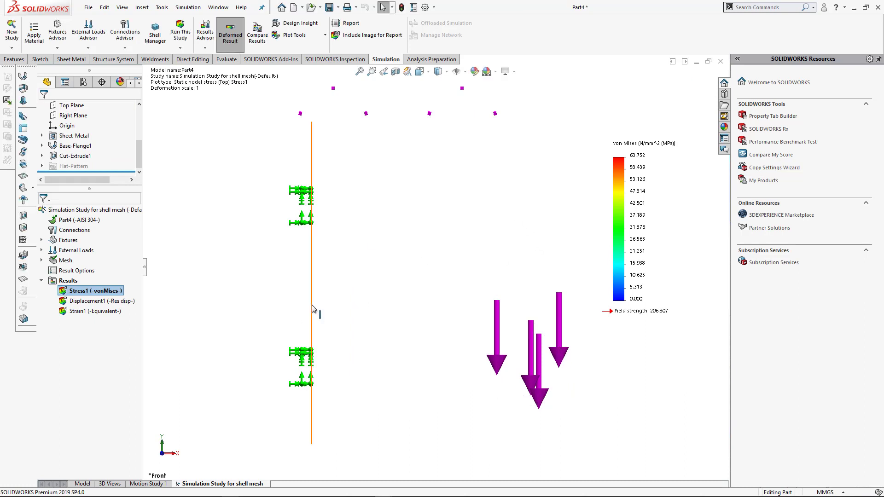
key("ctrl+7")
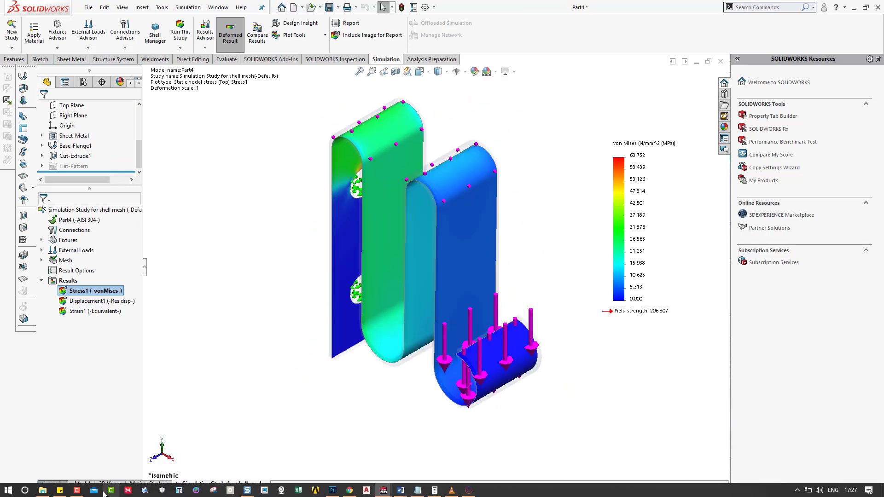
left_click(77, 490)
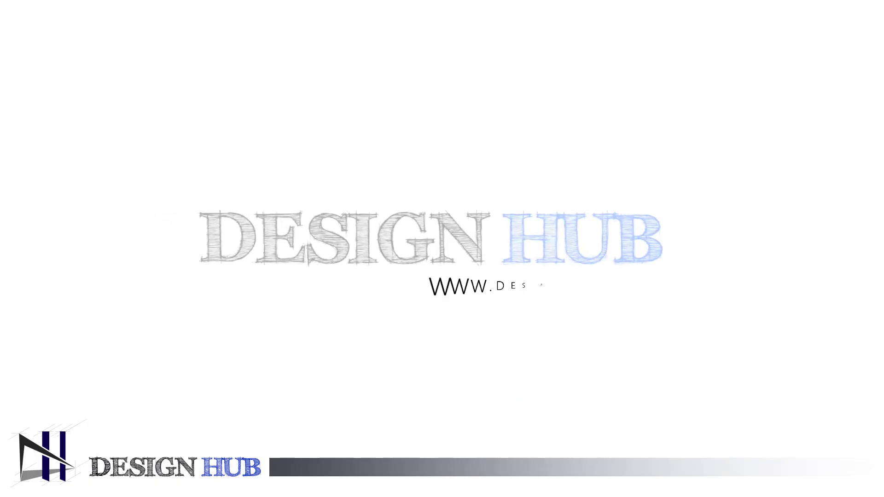